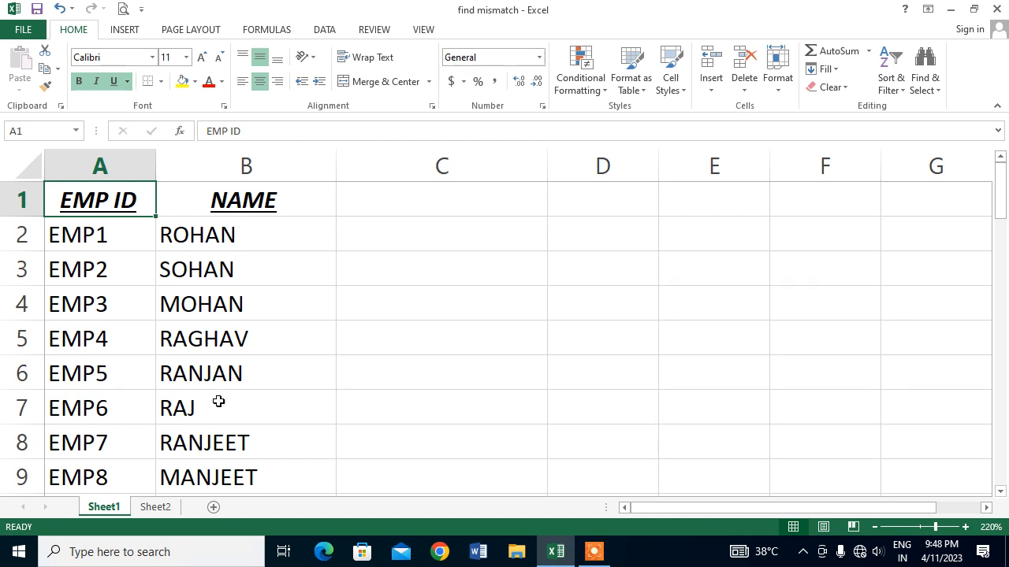
Step: Compare the employee ID and name list on Sheet1 with the employee ID and salary list on Sheet2
scroll(117, 291, "down", 3)
scroll(117, 291, "down", 6)
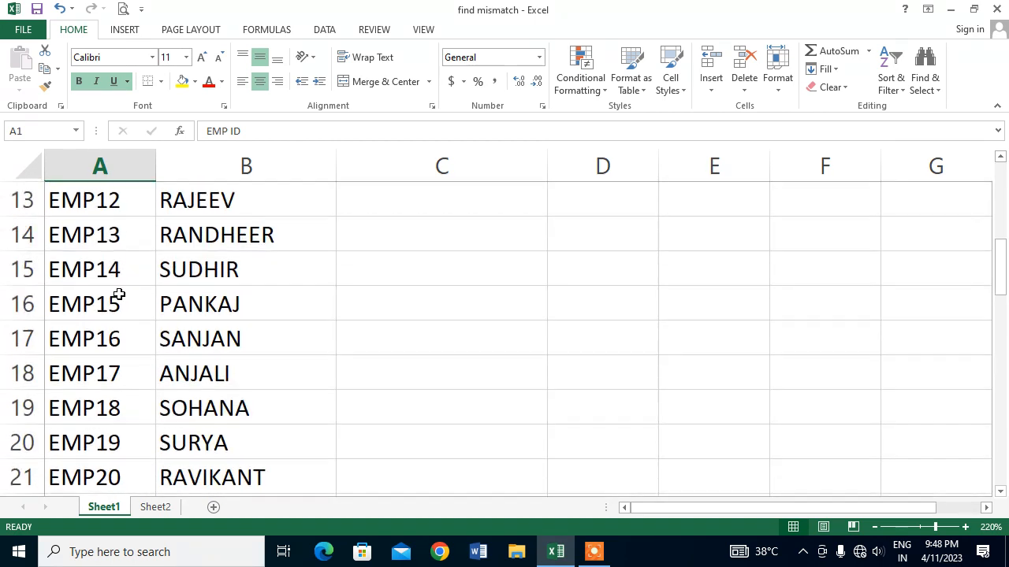
scroll(121, 296, "down", 7)
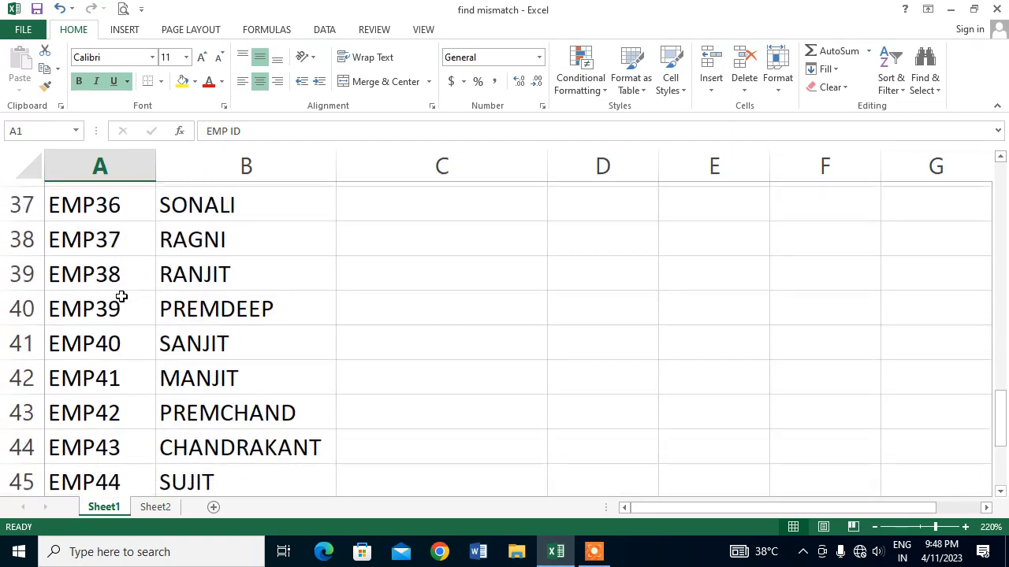
left_click(122, 276)
scroll(142, 276, "up", 15)
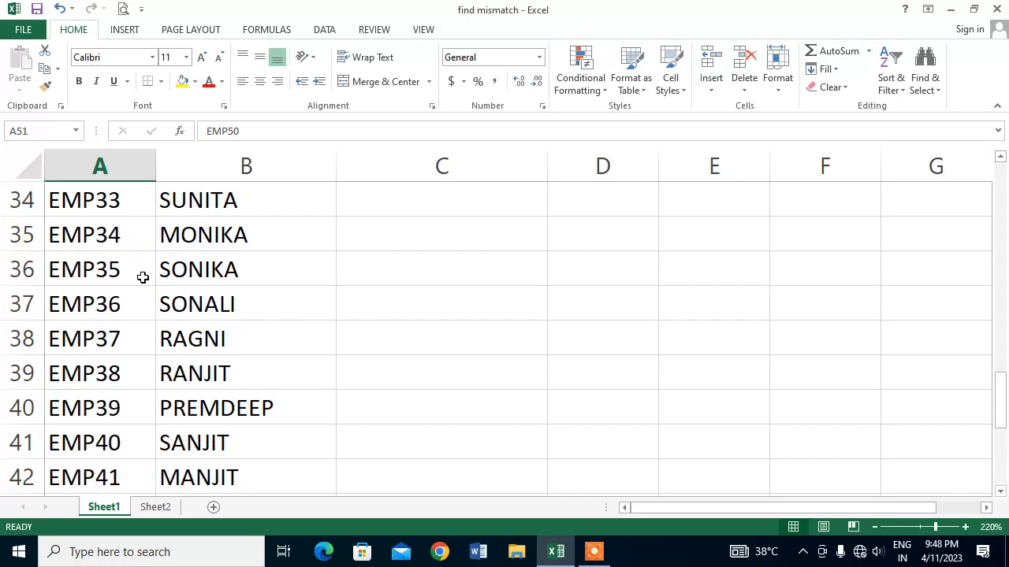
scroll(142, 277, "up", 1)
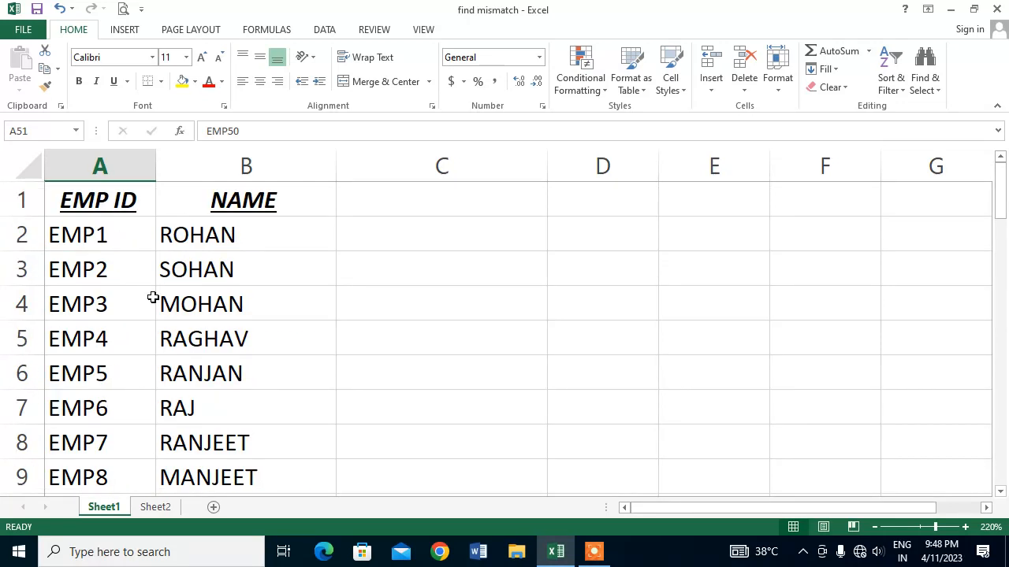
left_click(157, 509)
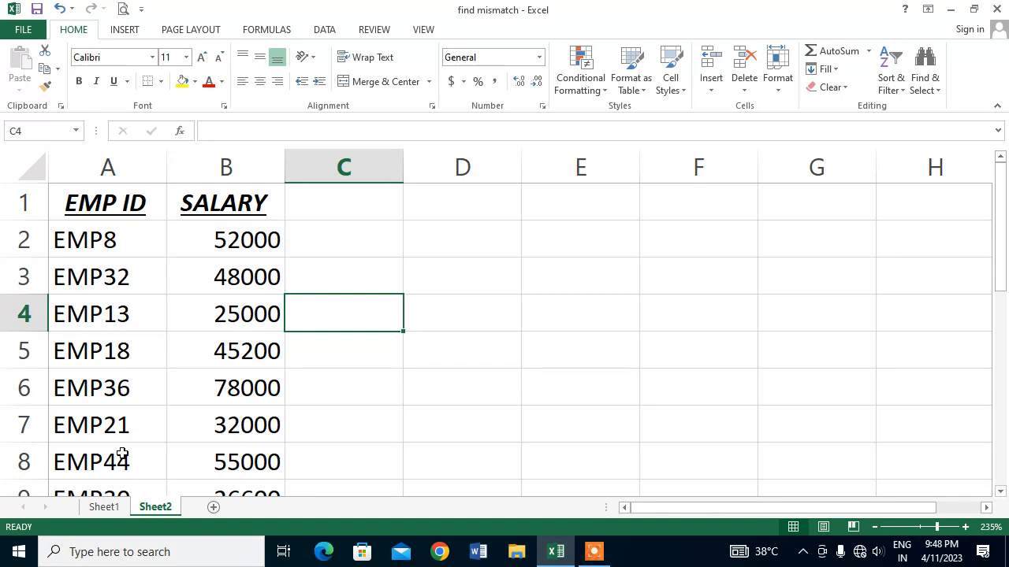
left_click(103, 507)
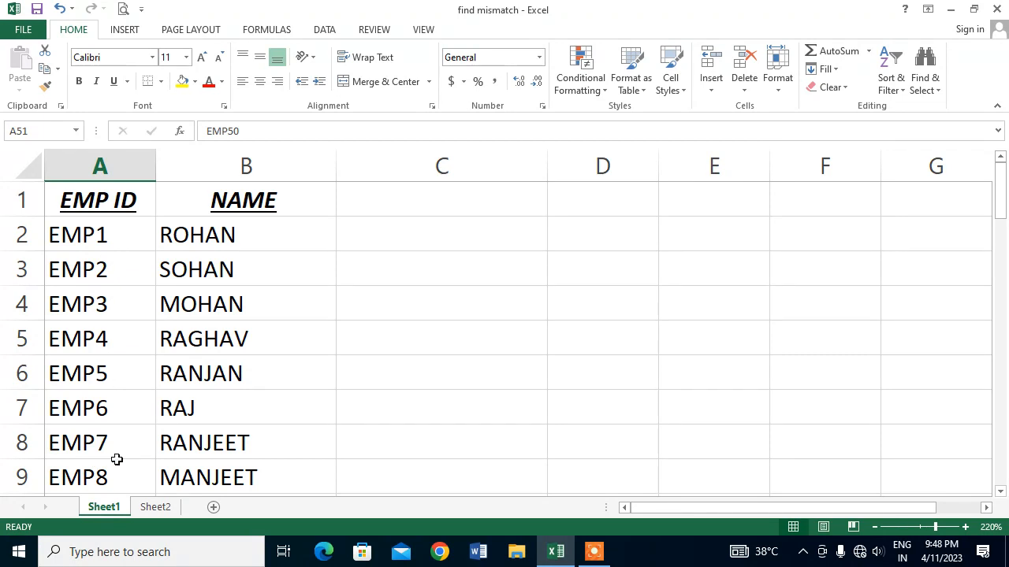
left_click(156, 507)
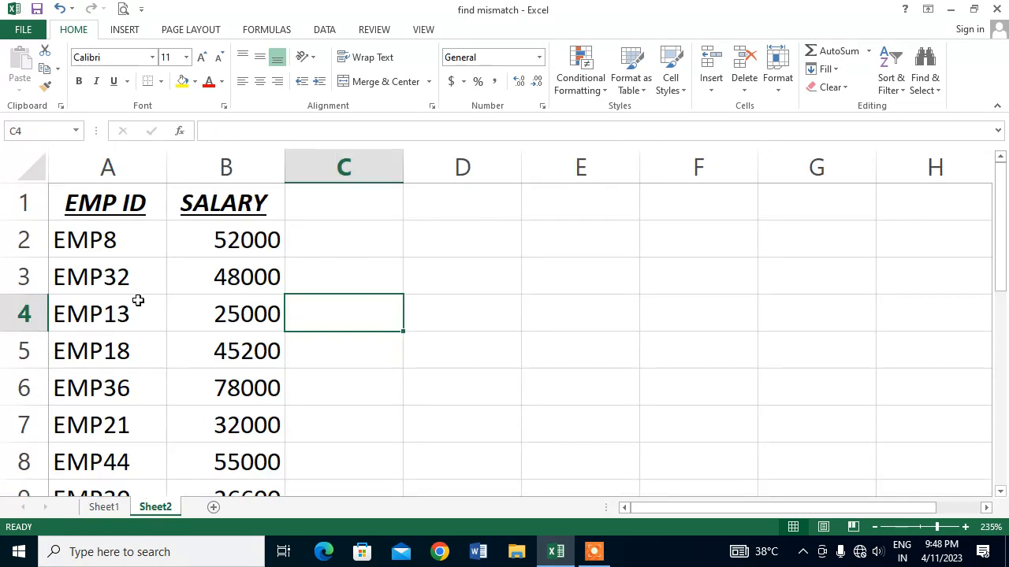
left_click(118, 246)
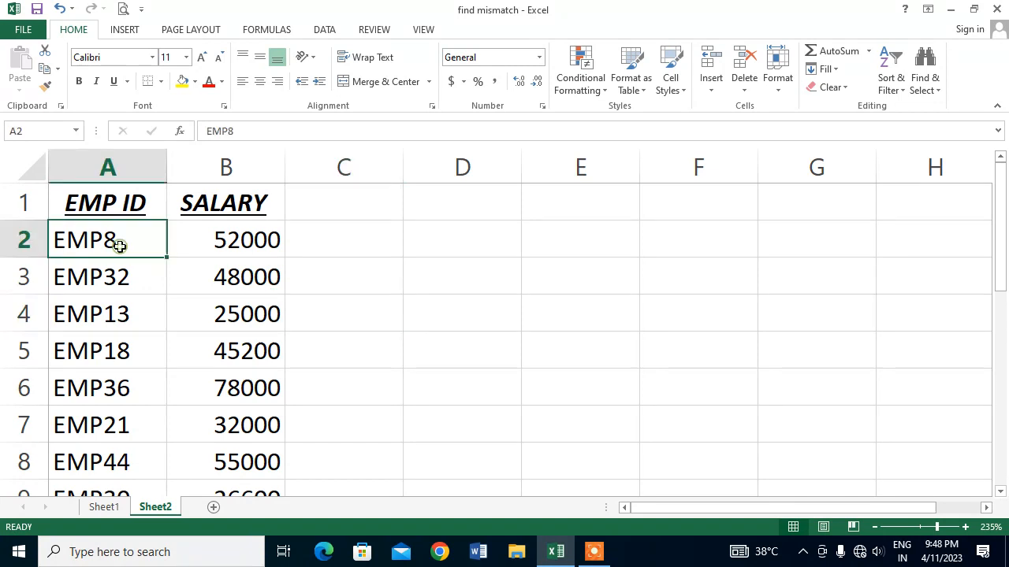
left_click(208, 244)
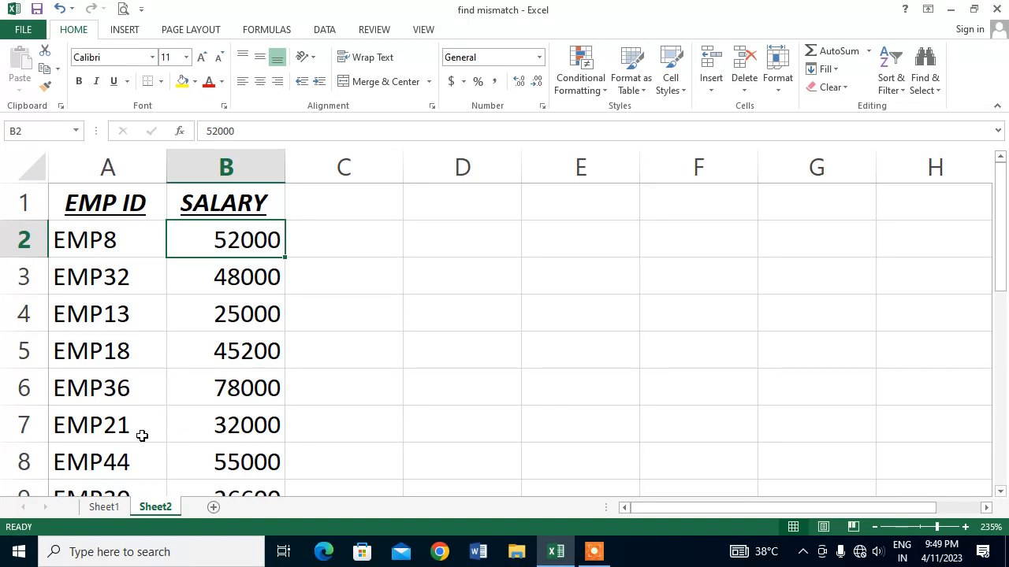
left_click(103, 508)
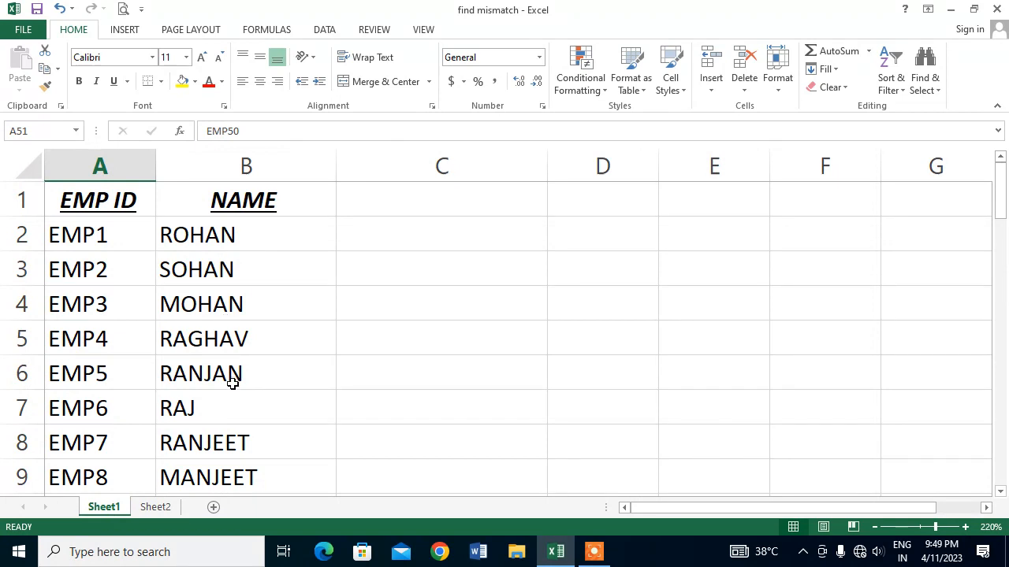
Step: Add the column header HELP in cell C1 of Sheet2, beside the SALARY header
left_click(157, 509)
left_click(331, 211)
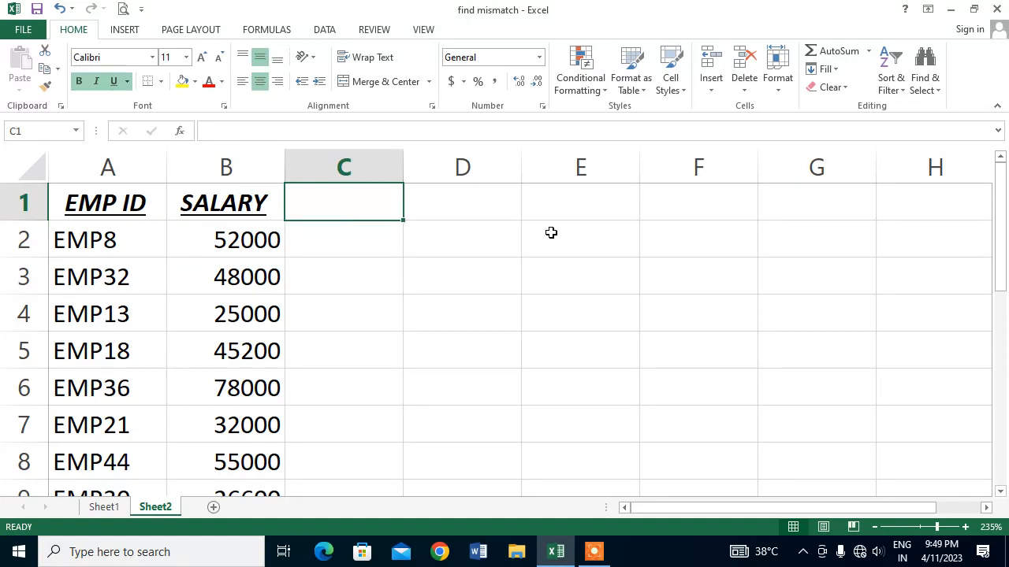
type("1")
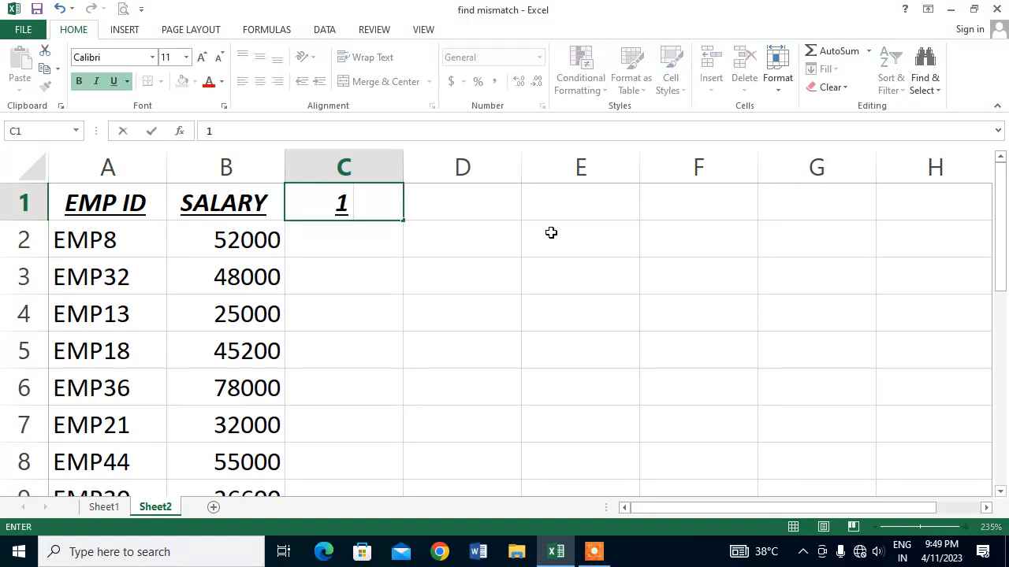
key("BackSpace")
type("HELP")
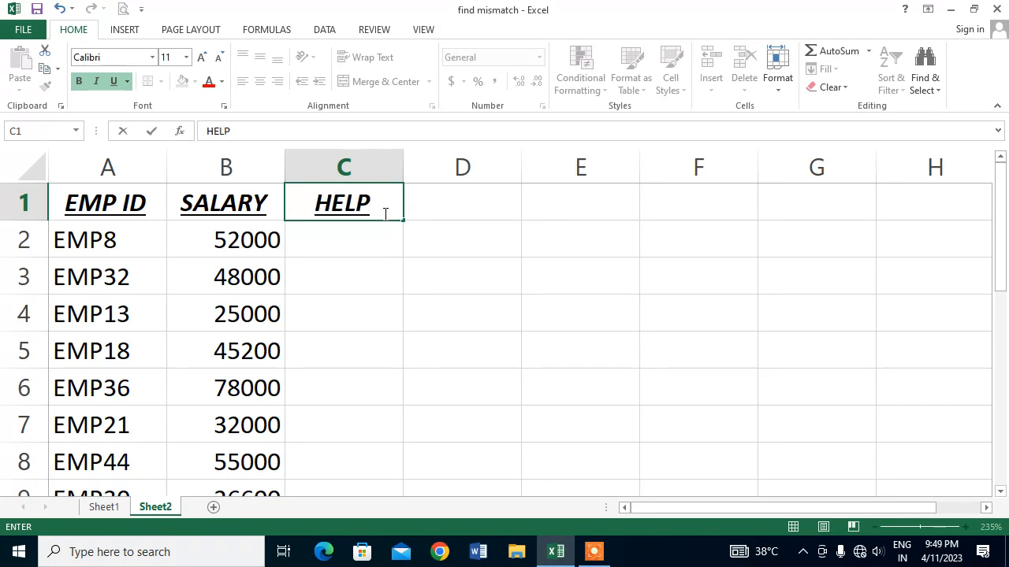
left_click(405, 355)
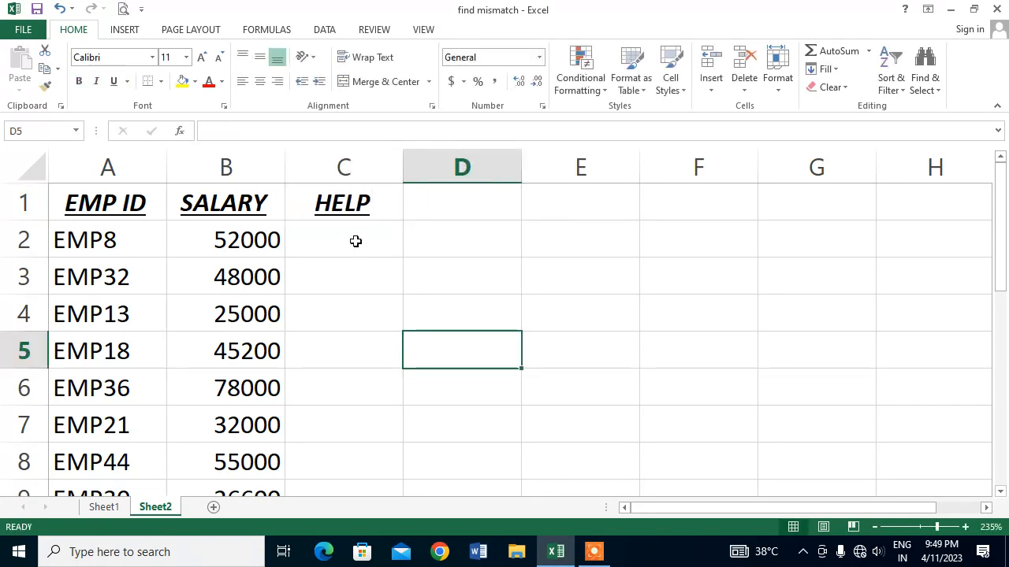
Step: Enter 1 in cell C2 of the HELP column and fill it down to C10
left_click(355, 241)
type("1")
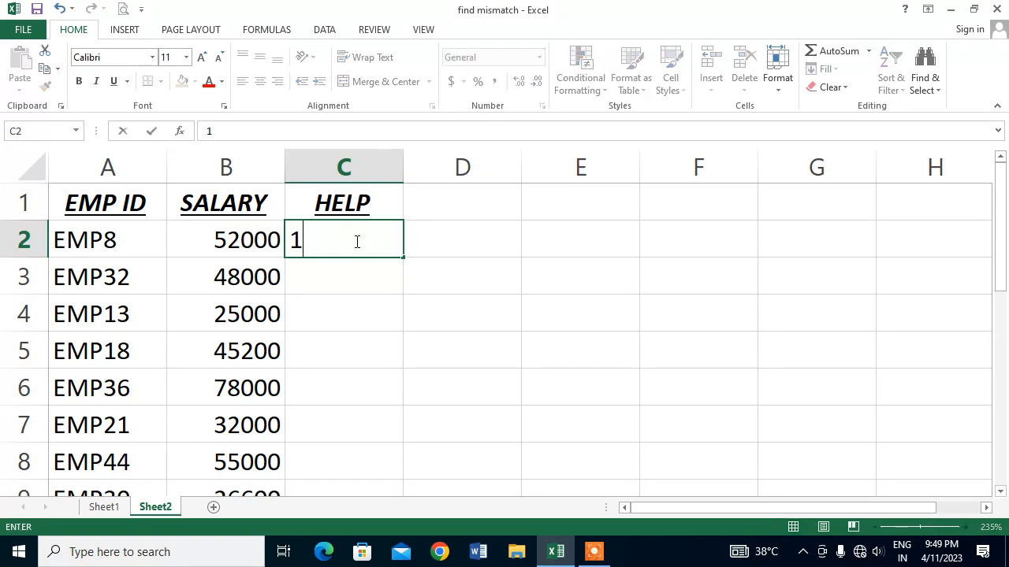
key("Return")
left_click(386, 240)
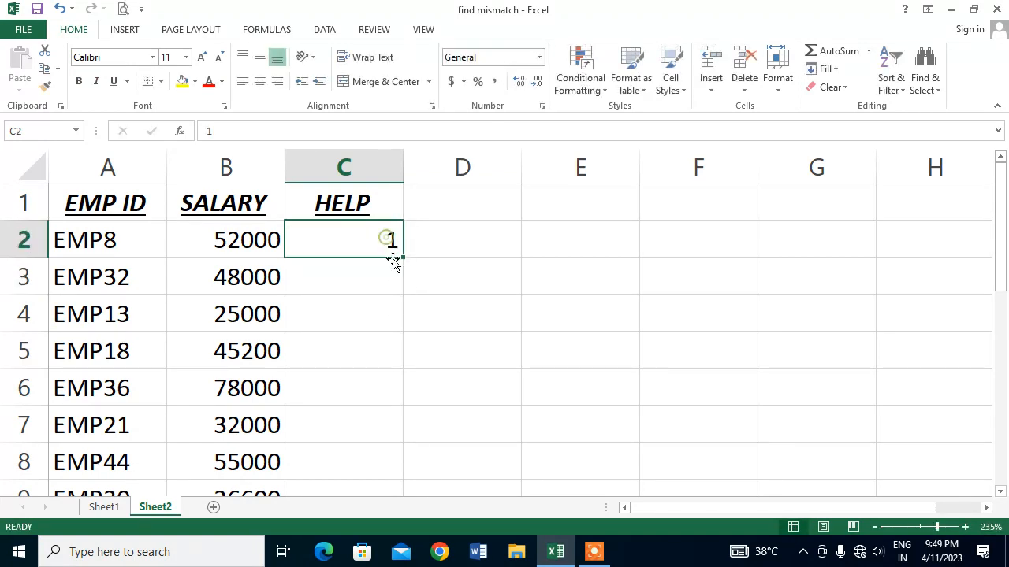
left_click_drag(404, 258, 379, 419)
left_click(457, 372)
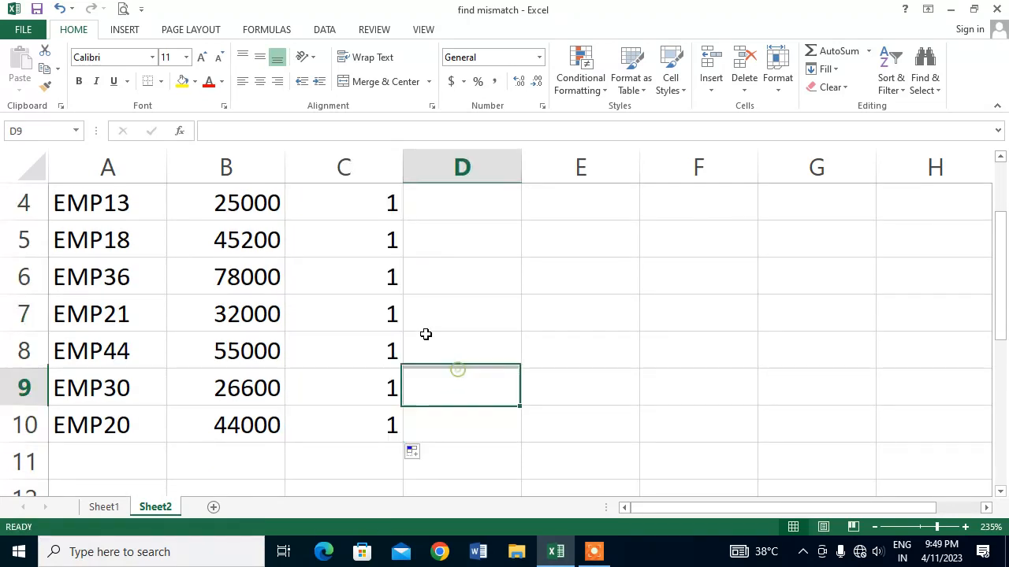
scroll(420, 325, "up", 1)
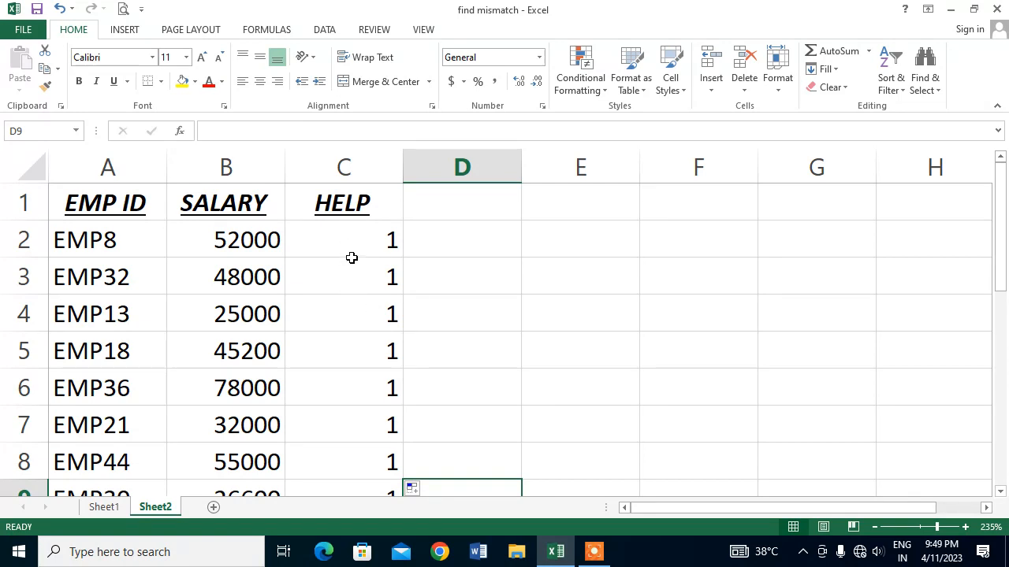
Step: Start a VLOOKUP formula in cell C2 of Sheet1 with A2 as the lookup value
left_click(104, 508)
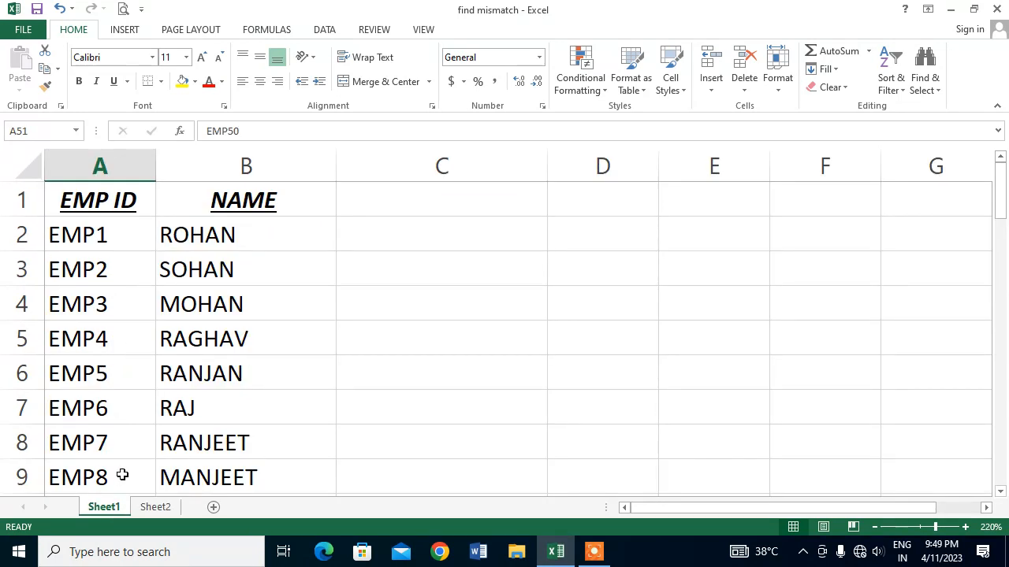
left_click(390, 210)
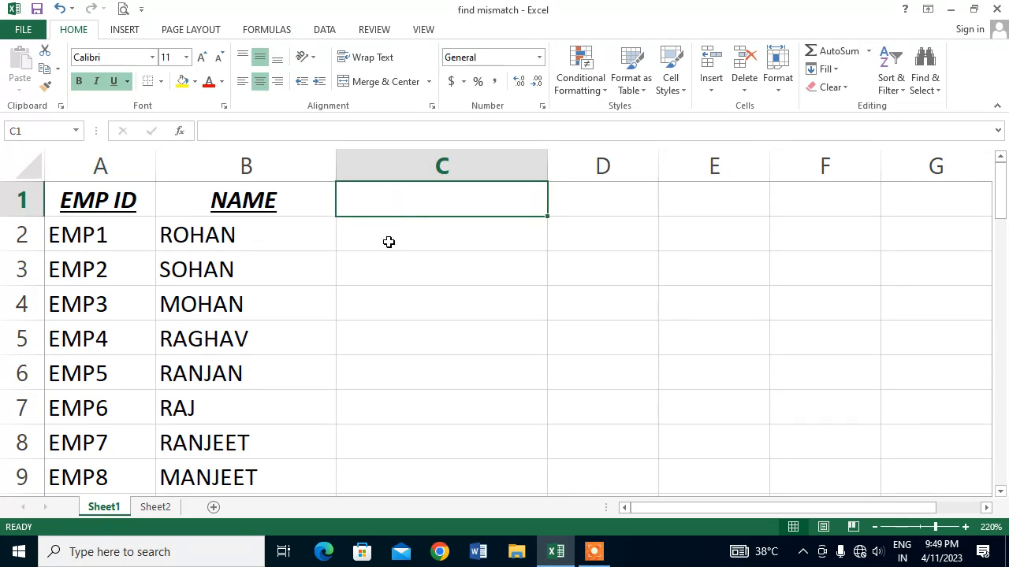
left_click(388, 242)
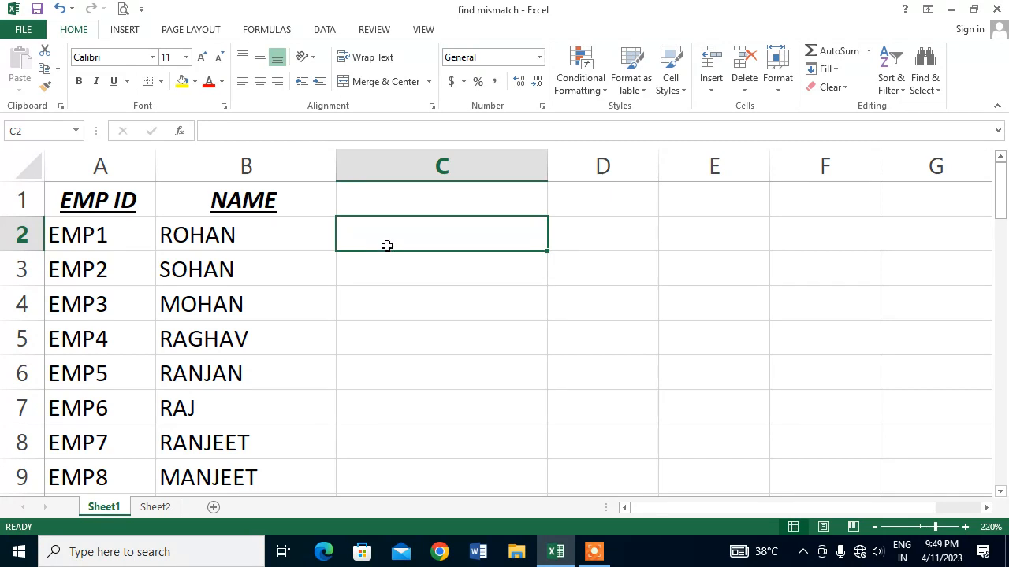
type("=")
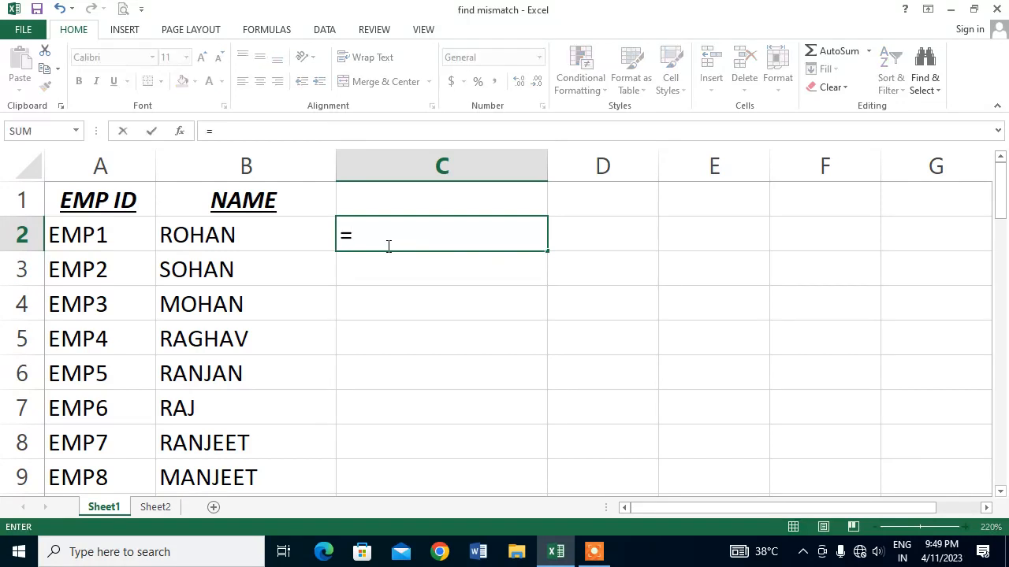
type("VLOOK")
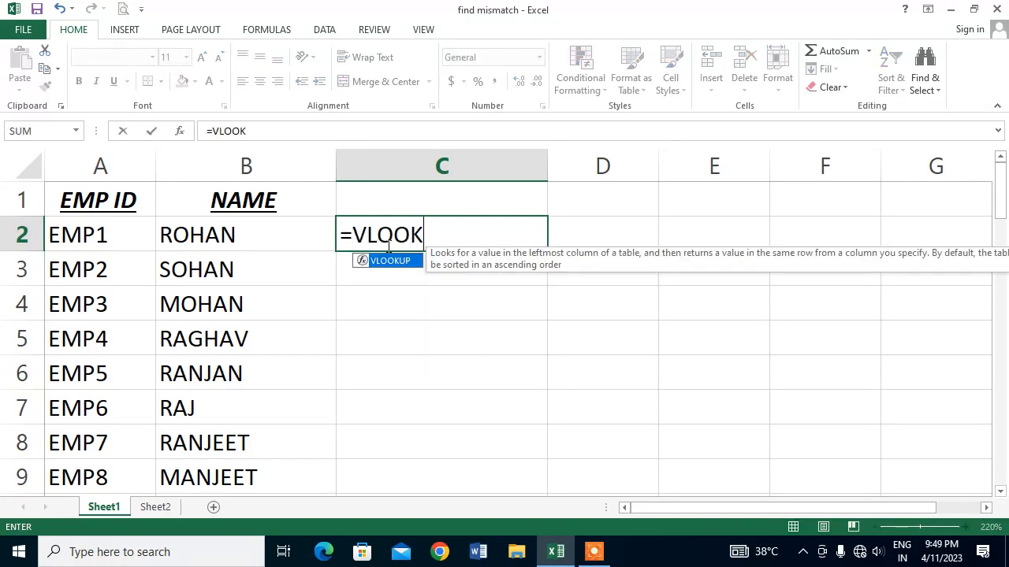
type("UP(")
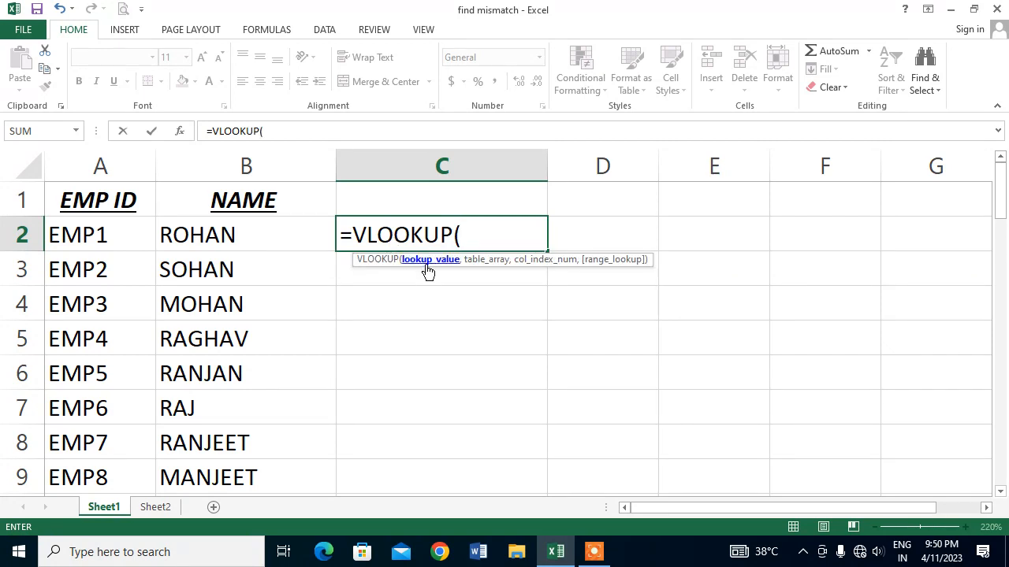
left_click(108, 242)
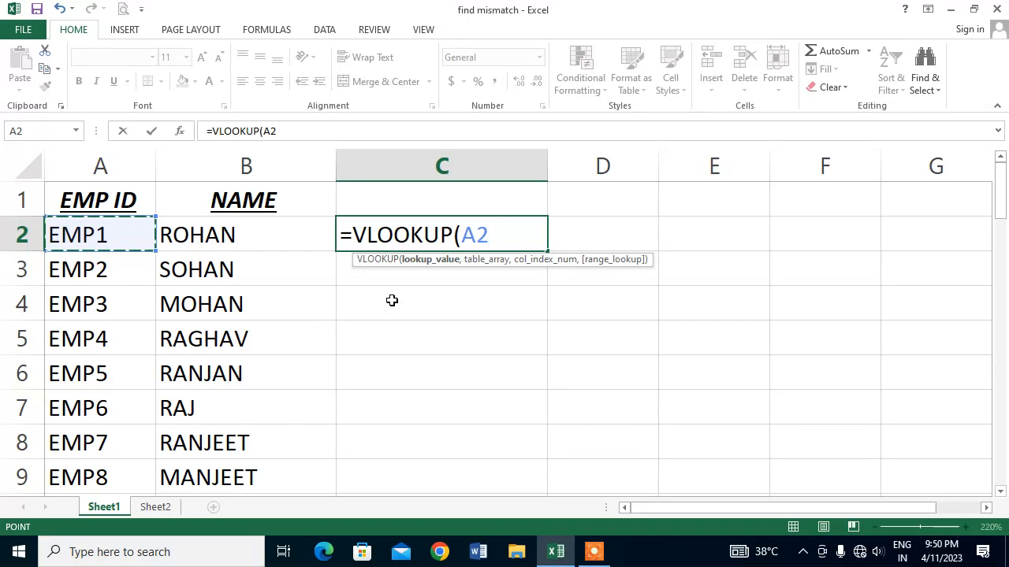
type(",")
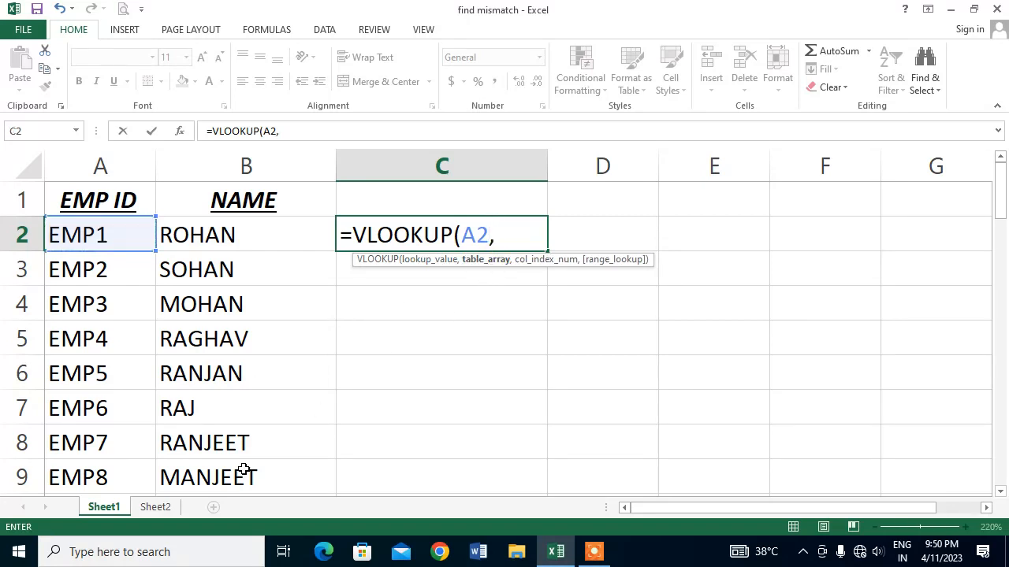
Step: Set the VLOOKUP table array to the range A1:C10 on Sheet2 and return to editing the formula on Sheet1
left_click(155, 507)
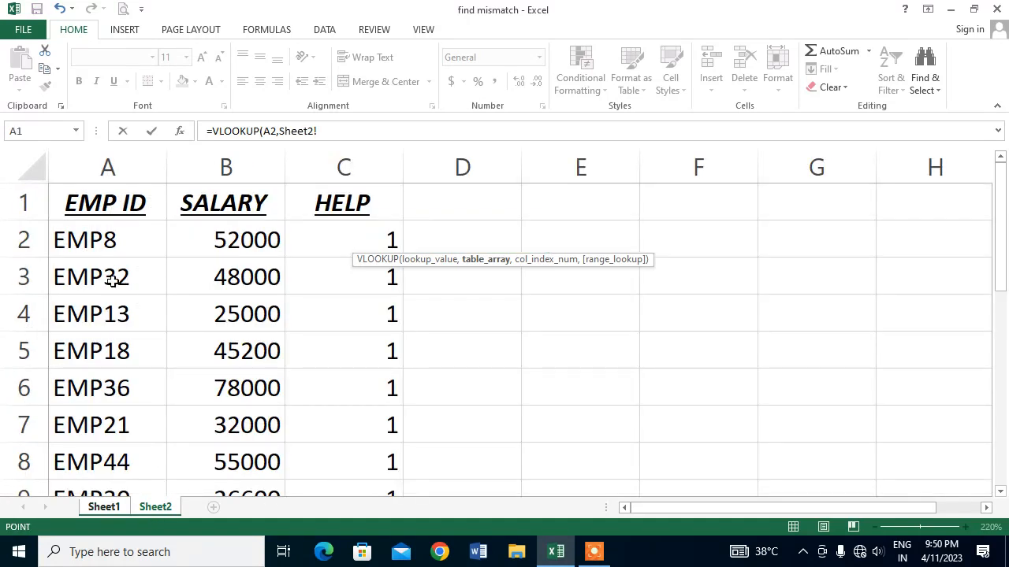
left_click(87, 202)
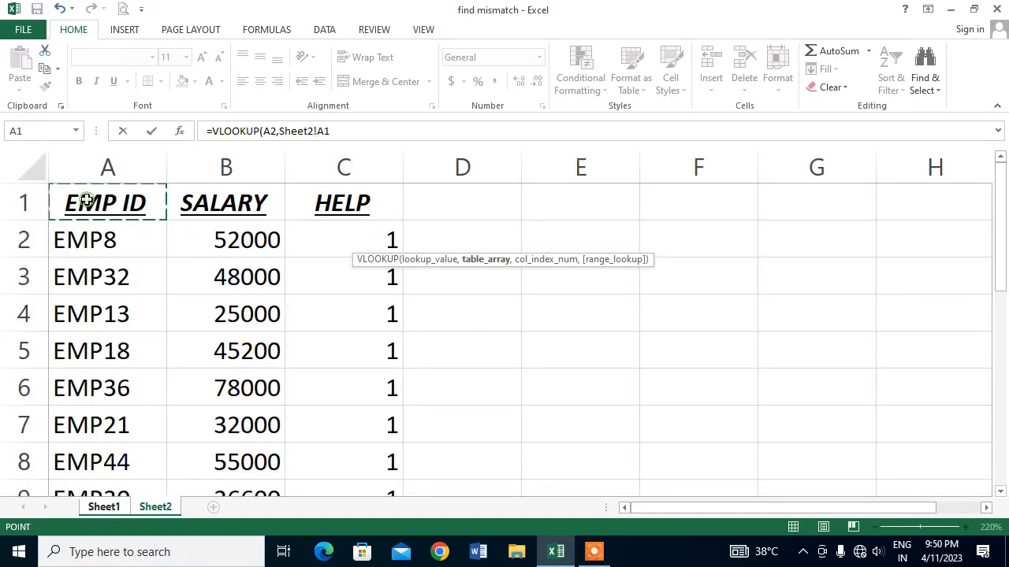
left_click_drag(277, 236, 340, 428)
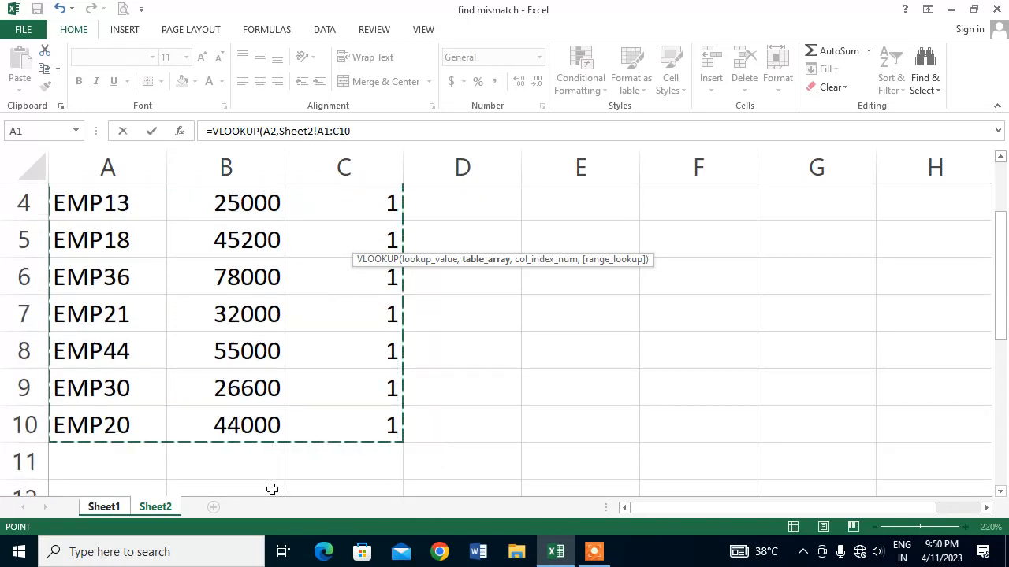
key("Return")
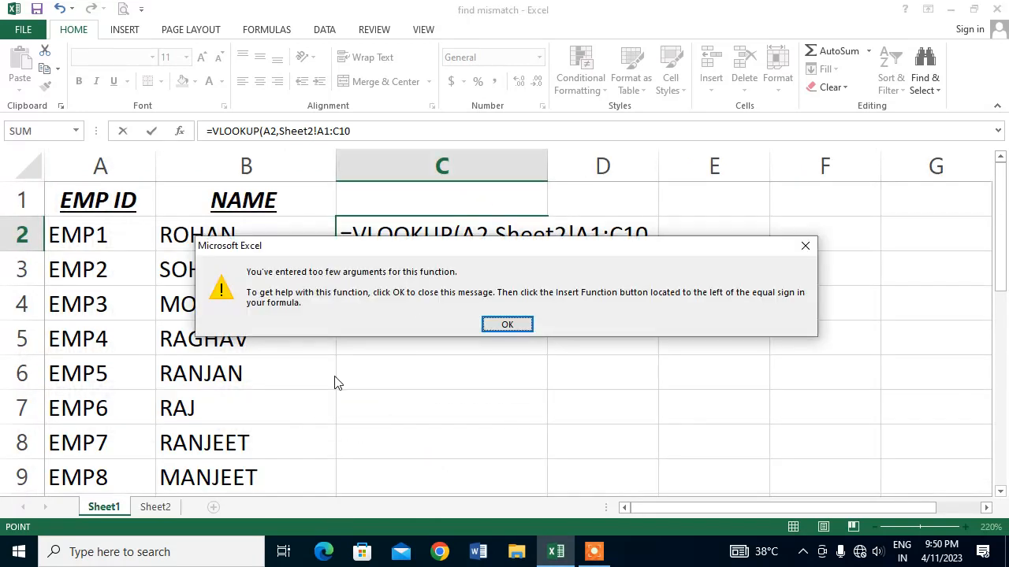
left_click(804, 246)
Step: Make the VLOOKUP table array reference absolute, as Sheet2!$A$1:$C$10
left_click_drag(495, 236, 569, 236)
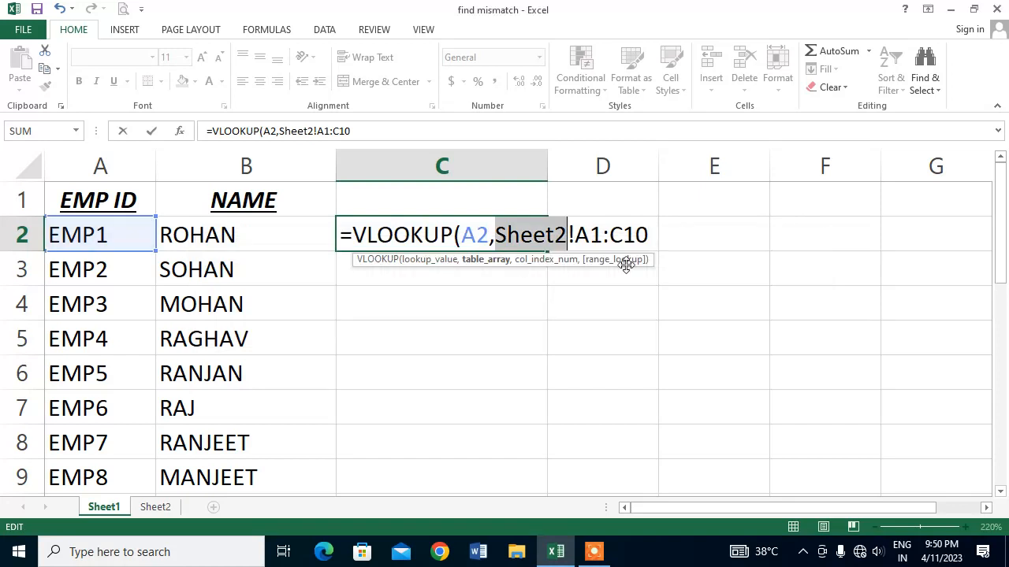
left_click(593, 239)
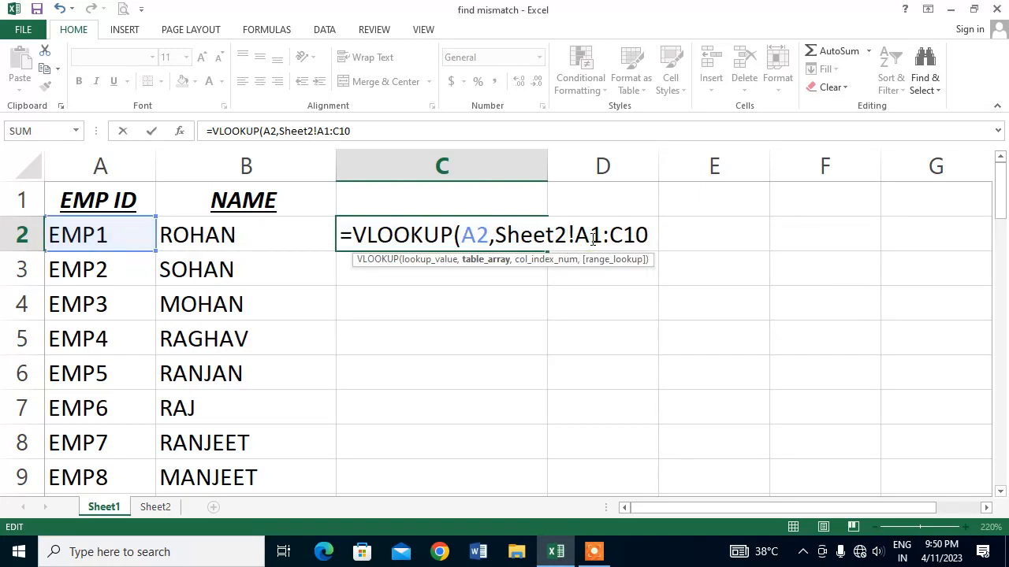
key("F4")
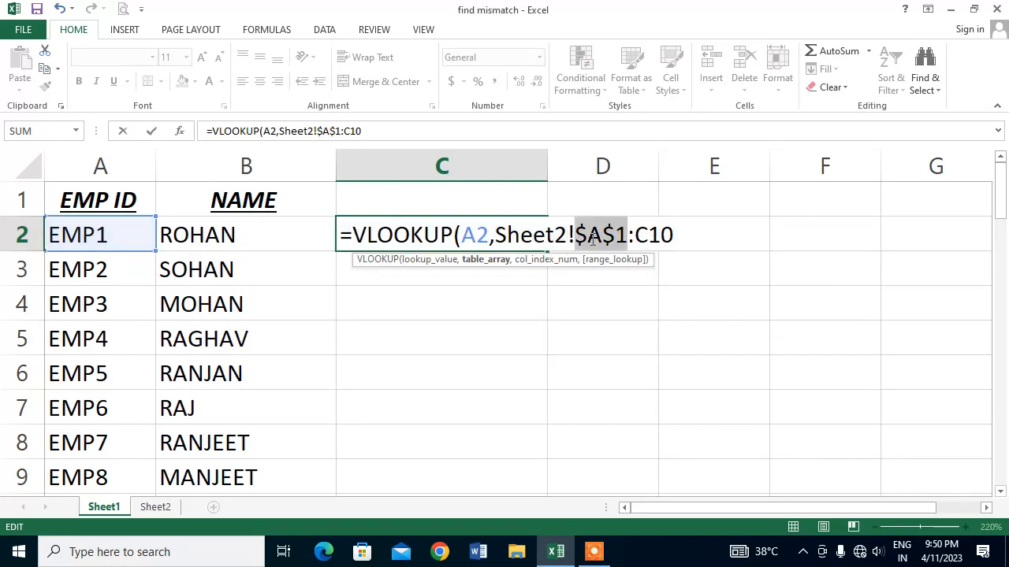
left_click(650, 228)
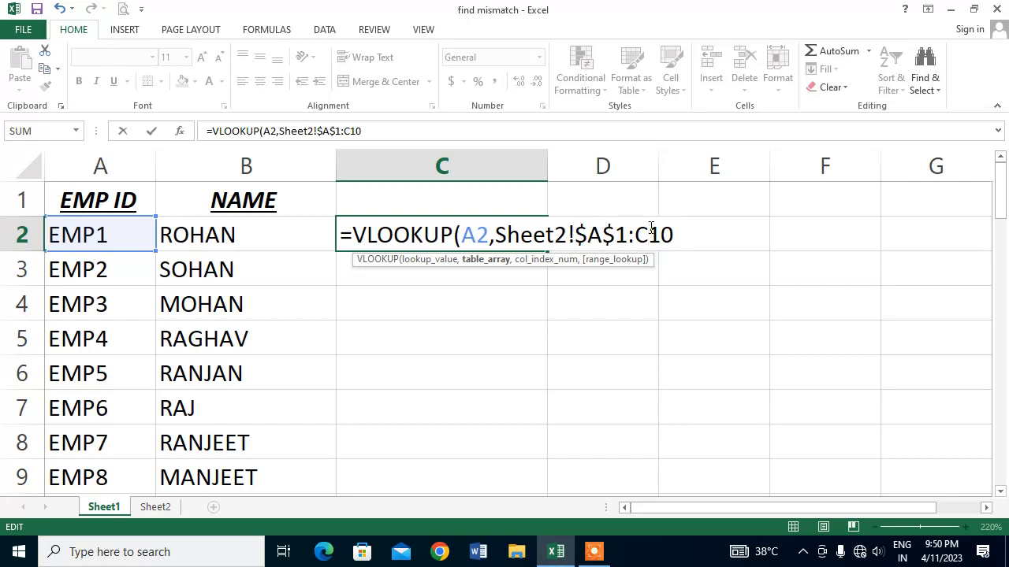
key("F4")
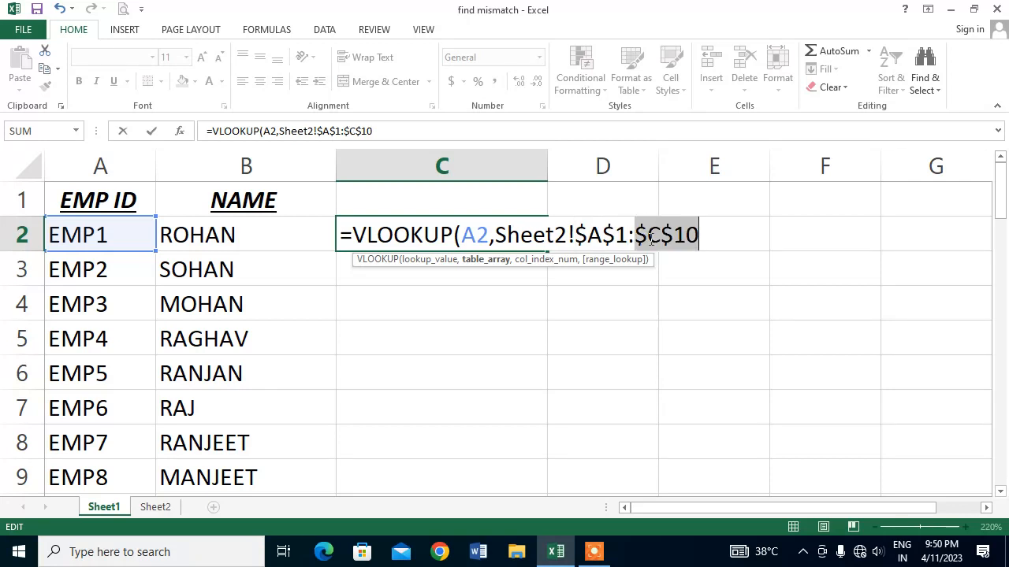
left_click(699, 242)
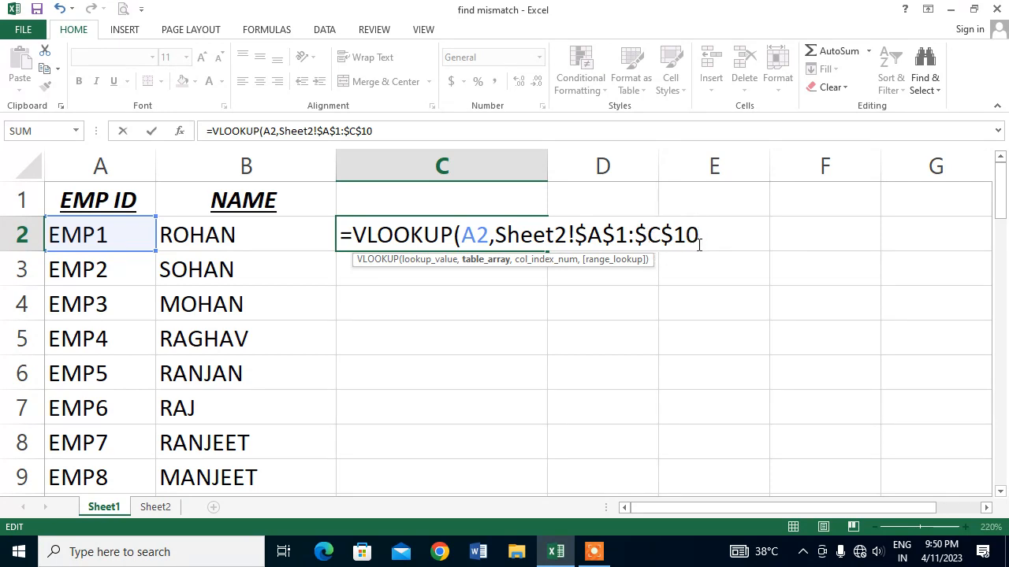
key("shift+Left")
key("shift+Left")
key("shift+Left")
key("shift+Left")
key("shift+Left")
key("shift+Left")
key("shift+Left")
key("shift+Left")
key("shift+Left")
key("shift+Left")
key("shift+Left")
key("shift+Left")
key("shift+Left")
key("shift+Left")
key("shift+Left")
key("shift+Left")
key("shift+Left")
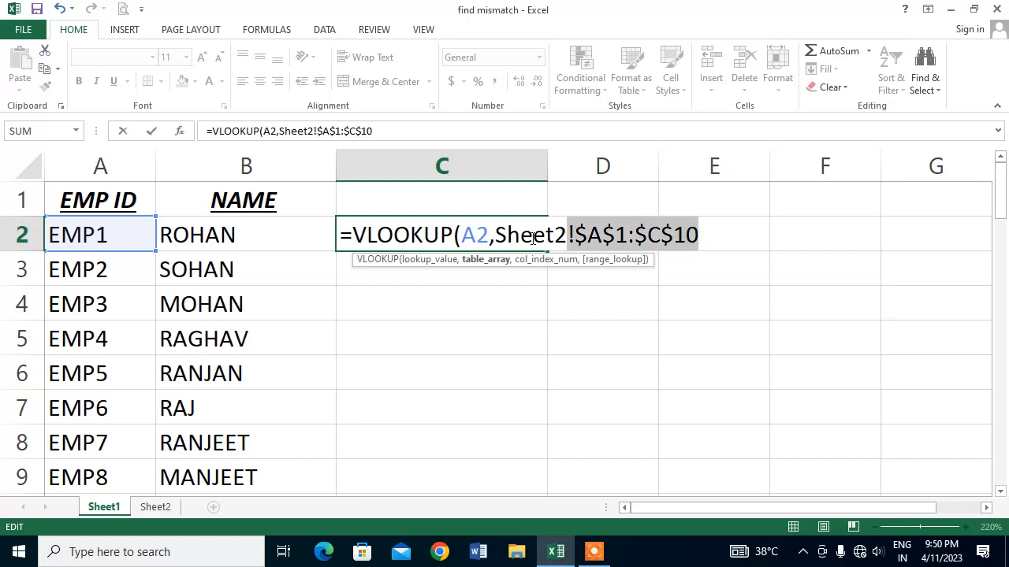
Step: Complete the VLOOKUP formula in C2 with column index 3 and FALSE for an exact match
left_click(712, 238)
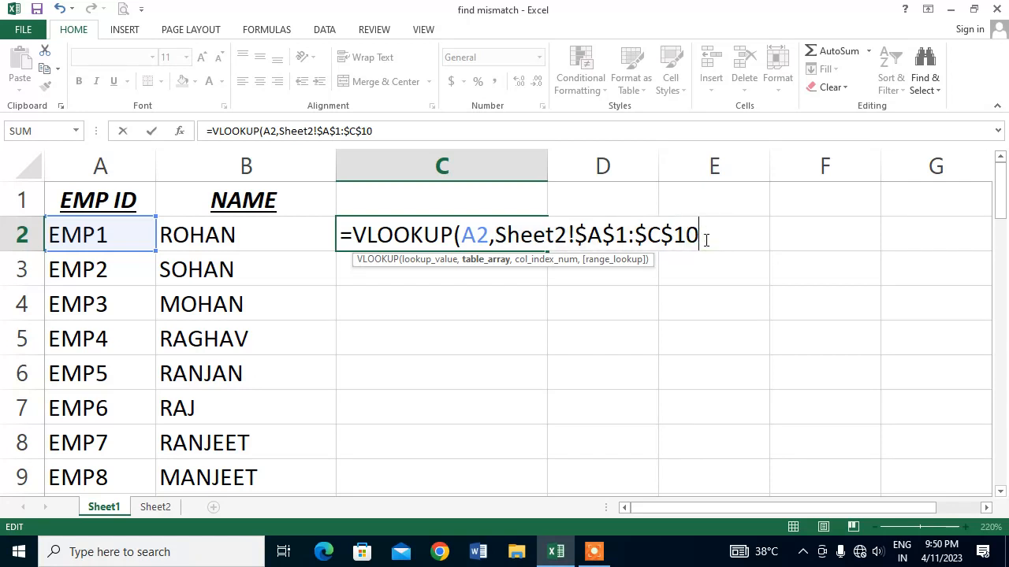
type(",")
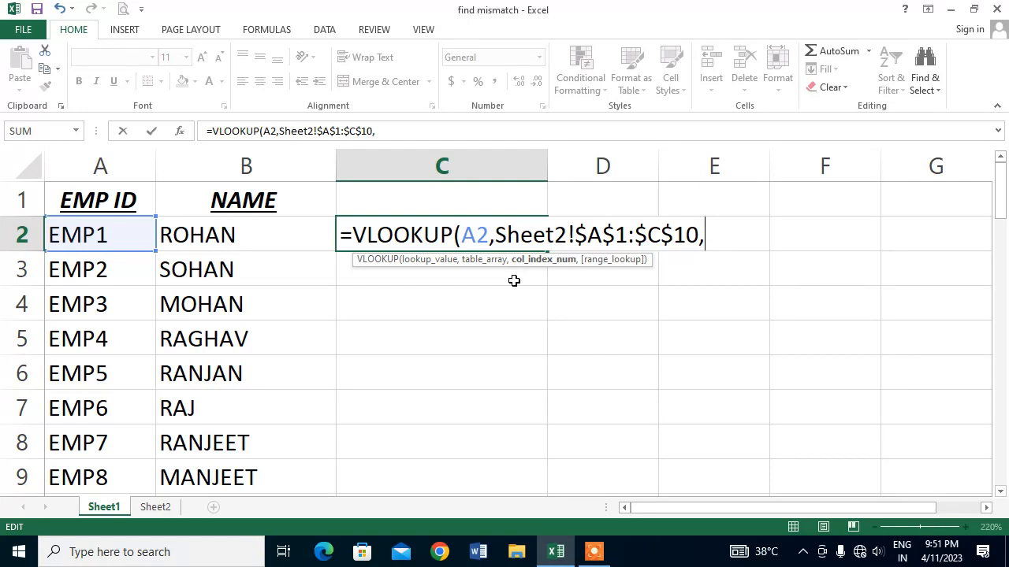
type("3,")
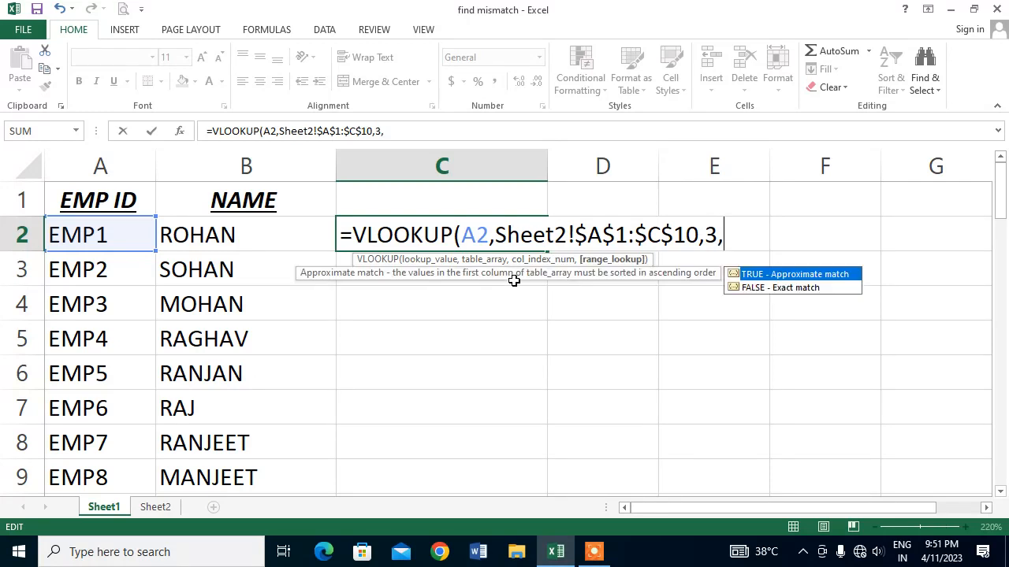
type("FALSE)")
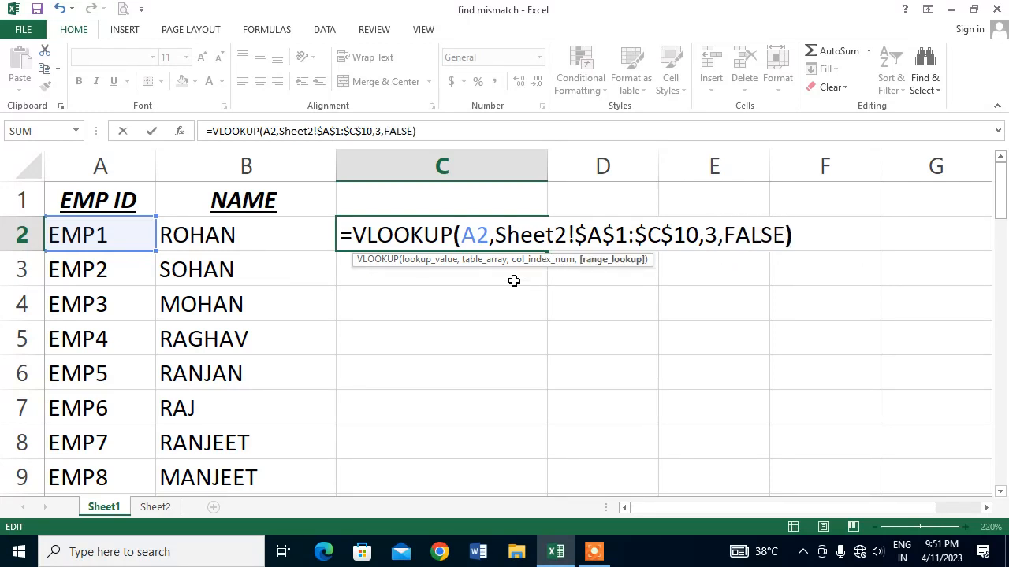
key("Return")
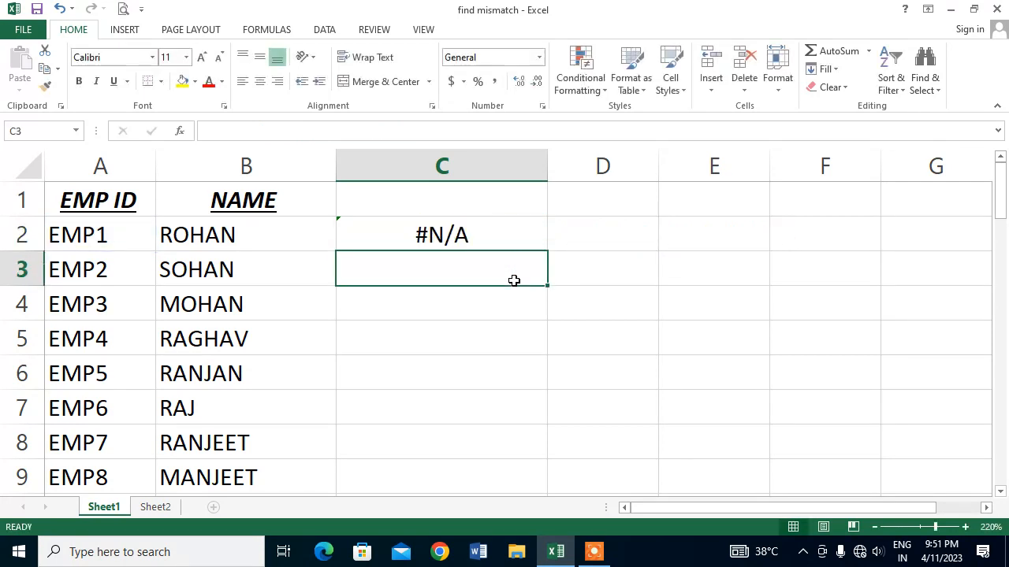
Step: Check the EMP ID list on Sheet2 for the ID looked up in C2, and return to Sheet1
left_click(483, 239)
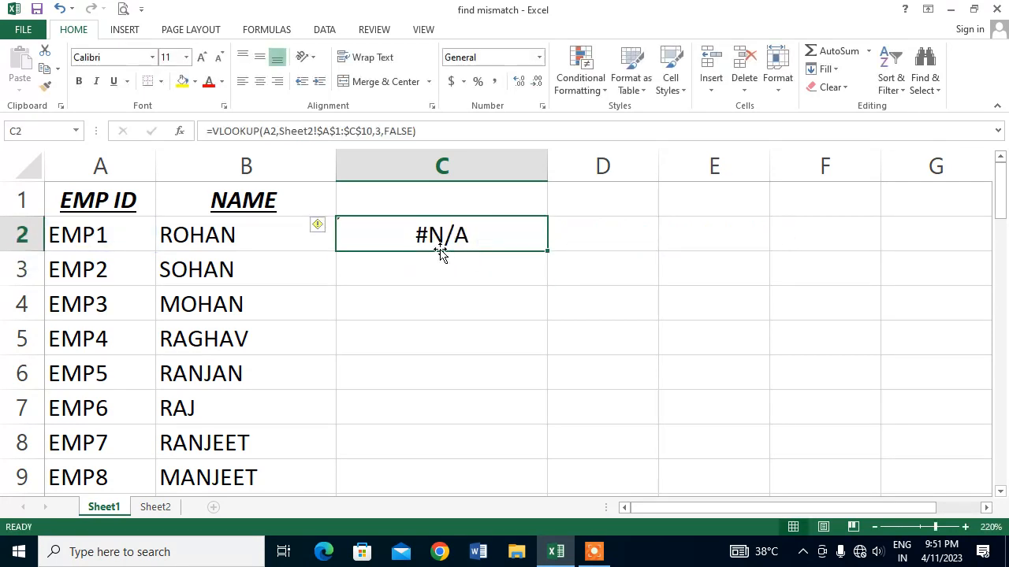
left_click(158, 507)
scroll(149, 268, "up", 1)
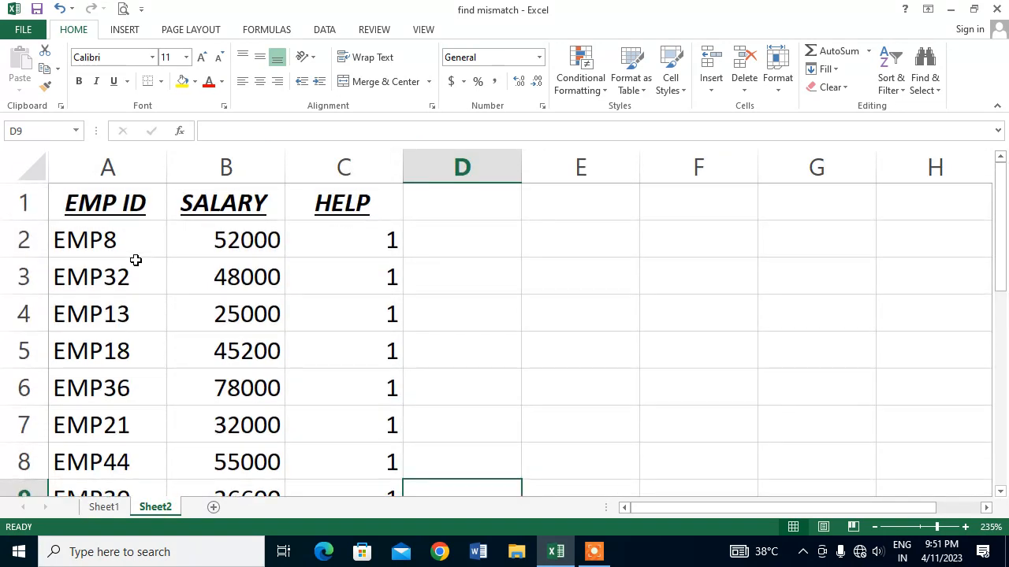
scroll(136, 260, "down", 2)
scroll(131, 349, "up", 1)
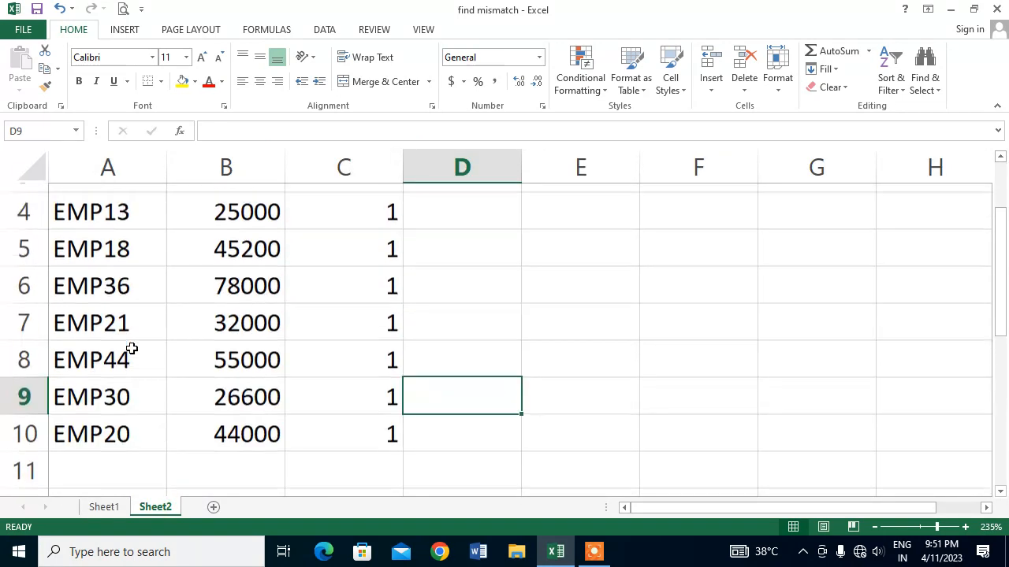
scroll(131, 349, "up", 1)
left_click(103, 507)
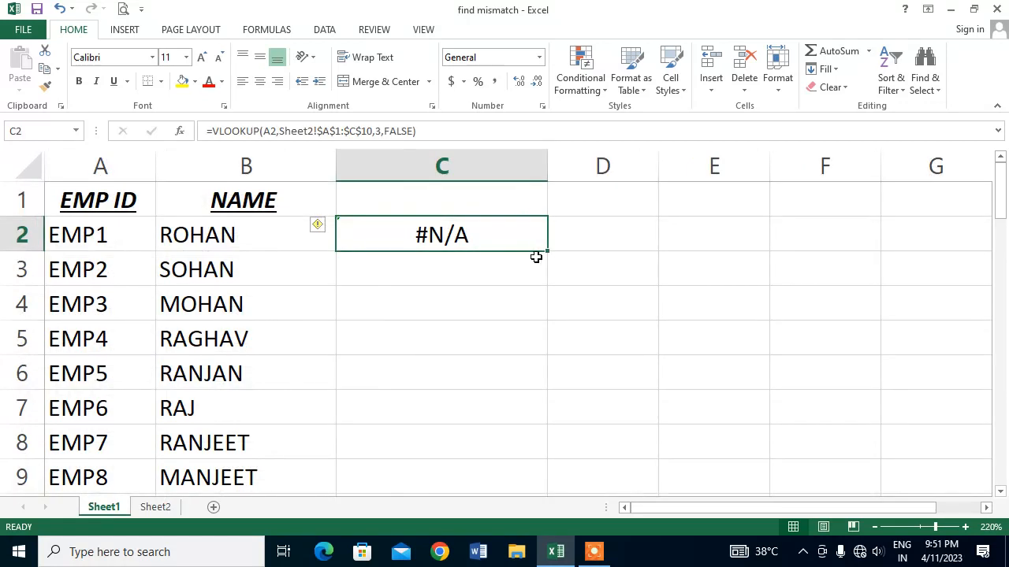
Step: Fill the VLOOKUP formula from C2 down to C51 on Sheet1
left_click_drag(546, 253, 547, 252)
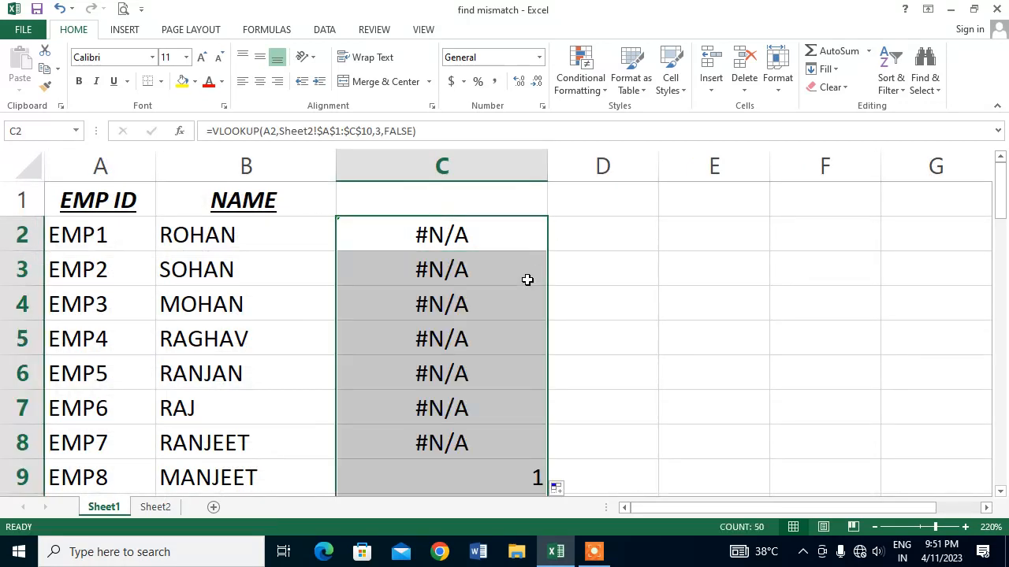
scroll(527, 279, "down", 1)
scroll(524, 281, "down", 1)
scroll(521, 283, "down", 1)
scroll(518, 286, "down", 2)
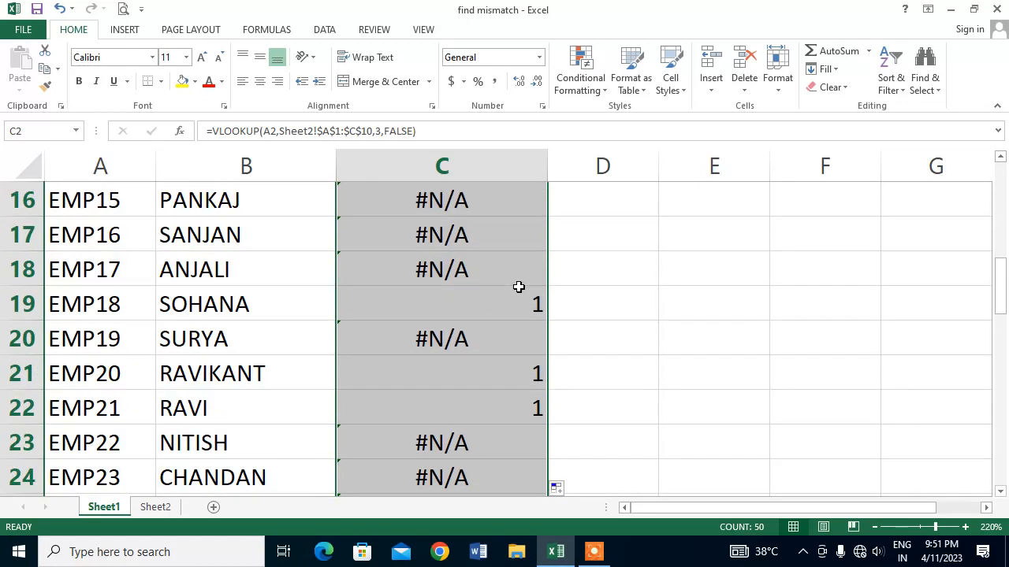
scroll(518, 287, "down", 4)
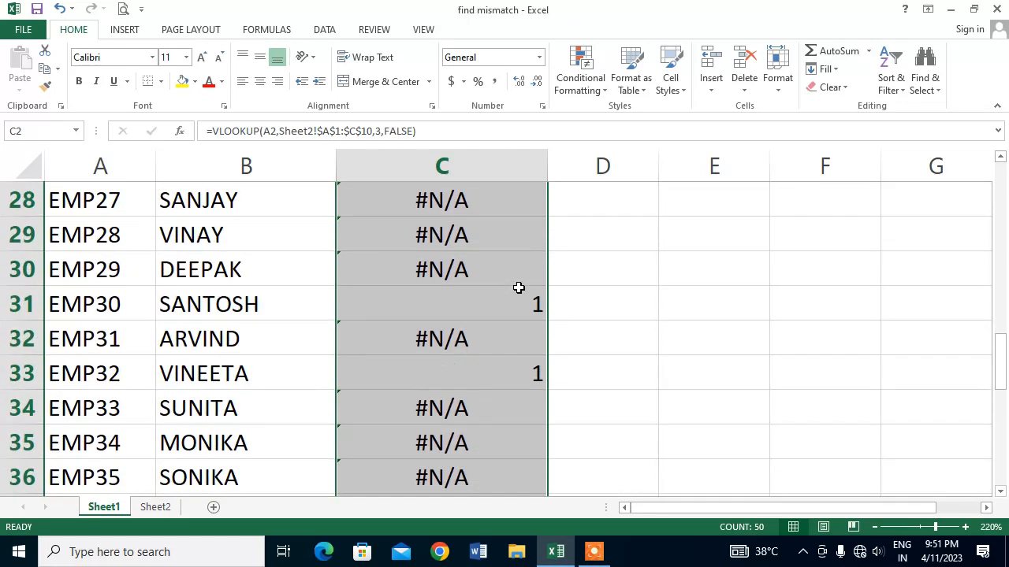
left_click(520, 288)
scroll(520, 283, "up", 9)
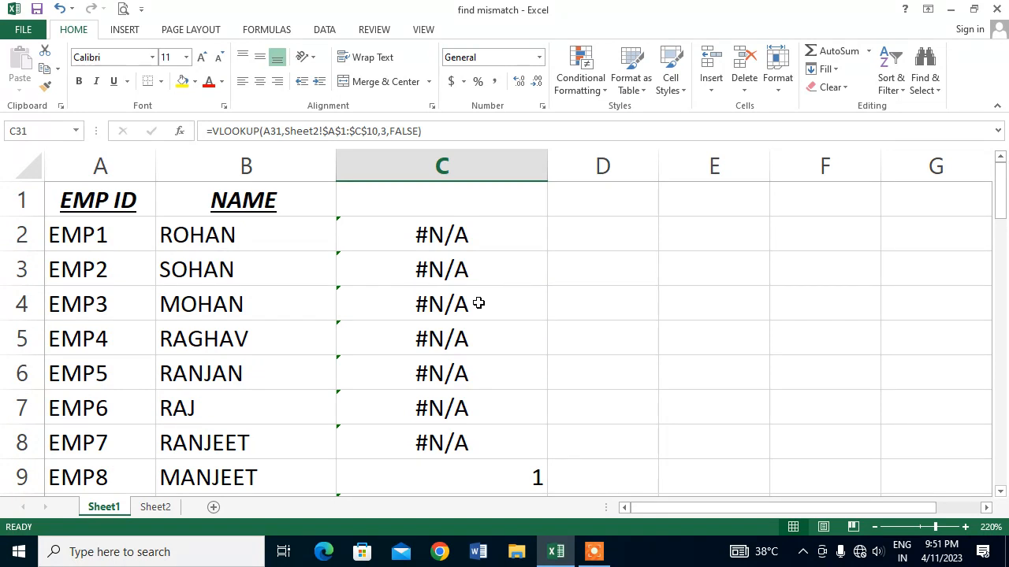
Step: Examine the lookup results in column C to tell matched employee IDs from unmatched ones
scroll(478, 300, "down", 1)
scroll(473, 303, "down", 1)
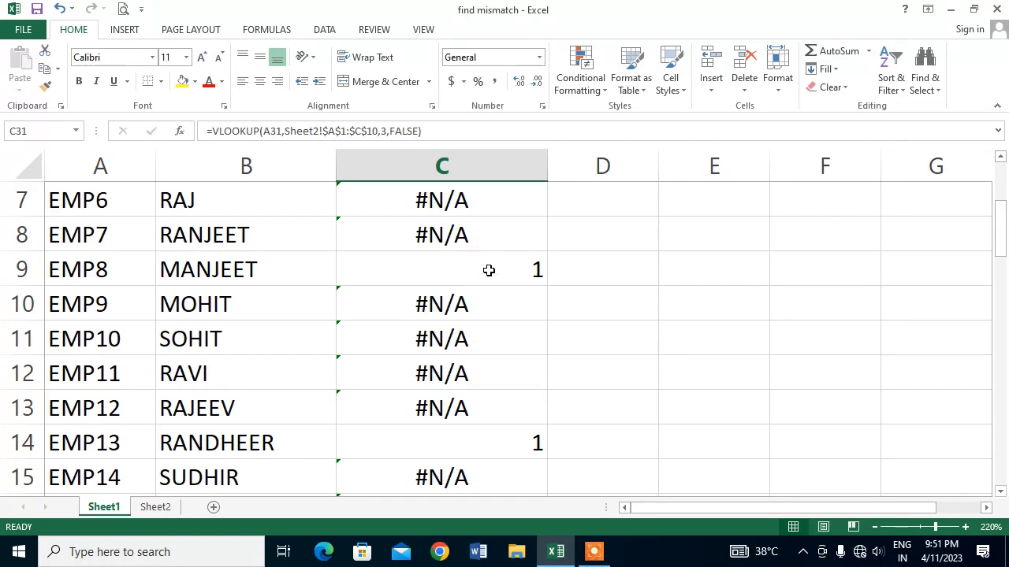
left_click(512, 268)
scroll(509, 307, "down", 1)
left_click(504, 328)
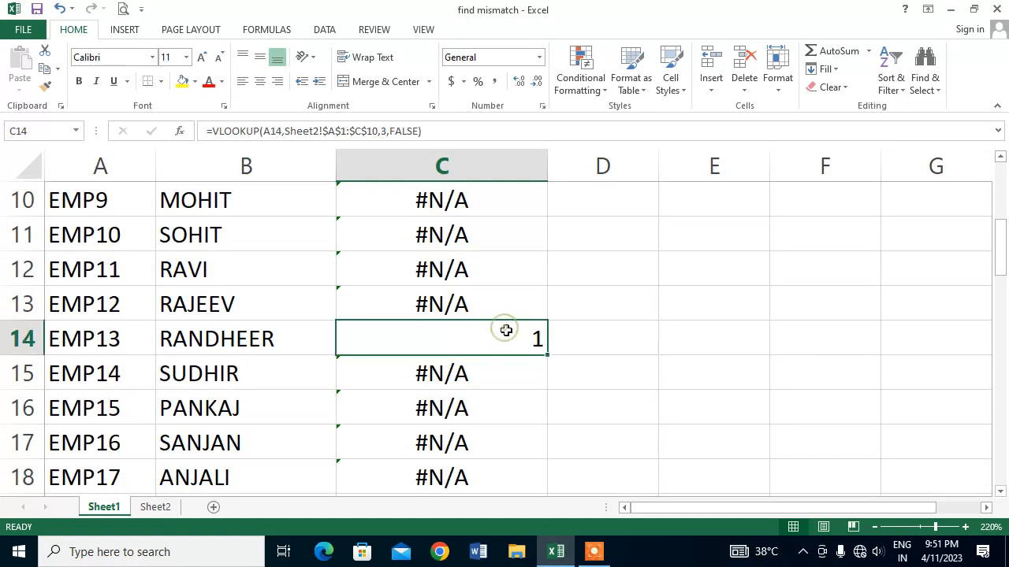
scroll(506, 335, "down", 3)
left_click(500, 304)
left_click(496, 282)
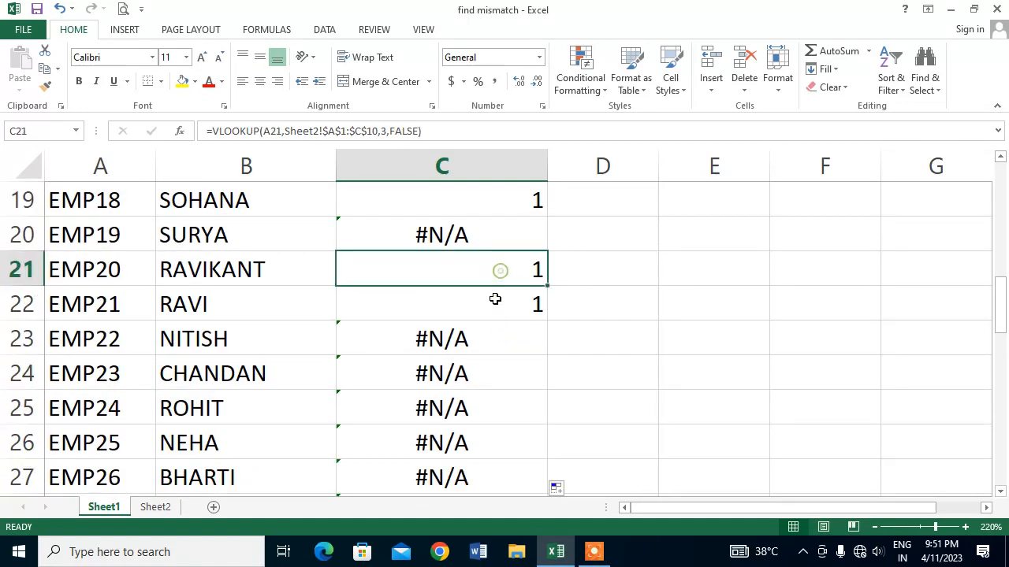
scroll(476, 331, "down", 3)
left_click(463, 272)
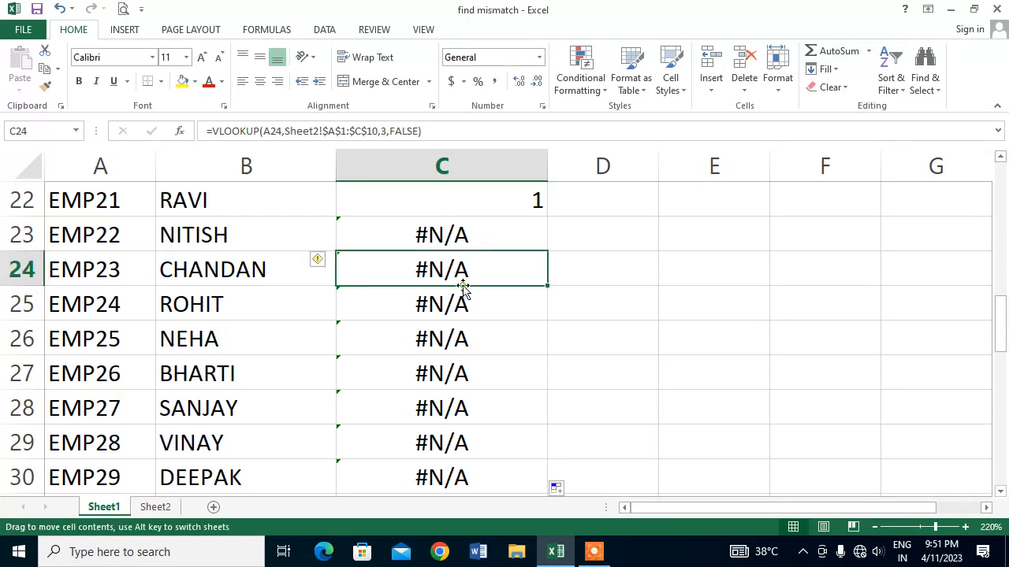
scroll(463, 296, "down", 4)
scroll(466, 298, "up", 5)
scroll(468, 299, "up", 6)
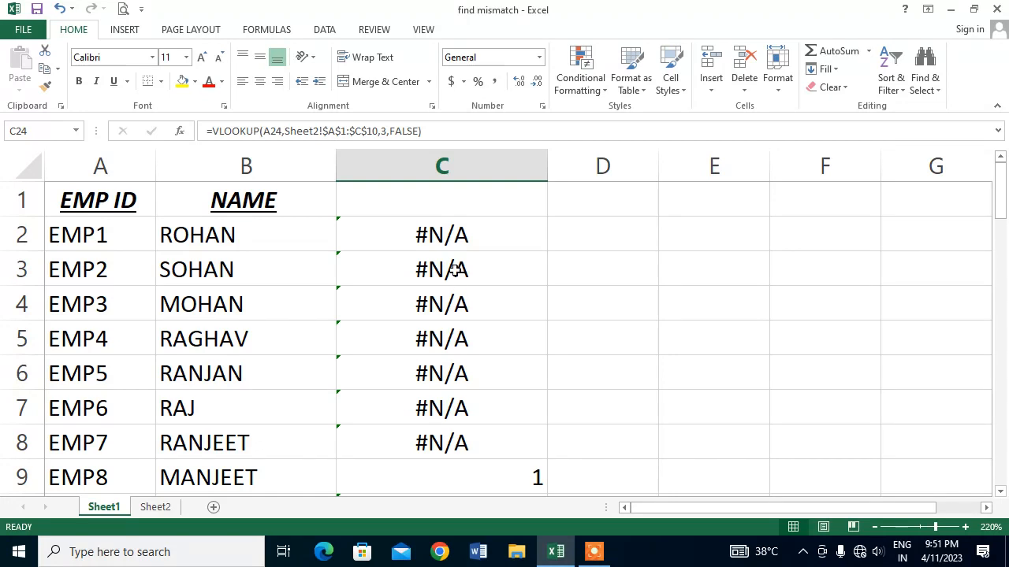
Step: Enter the header SALARY PAID in cell C1
left_click(446, 209)
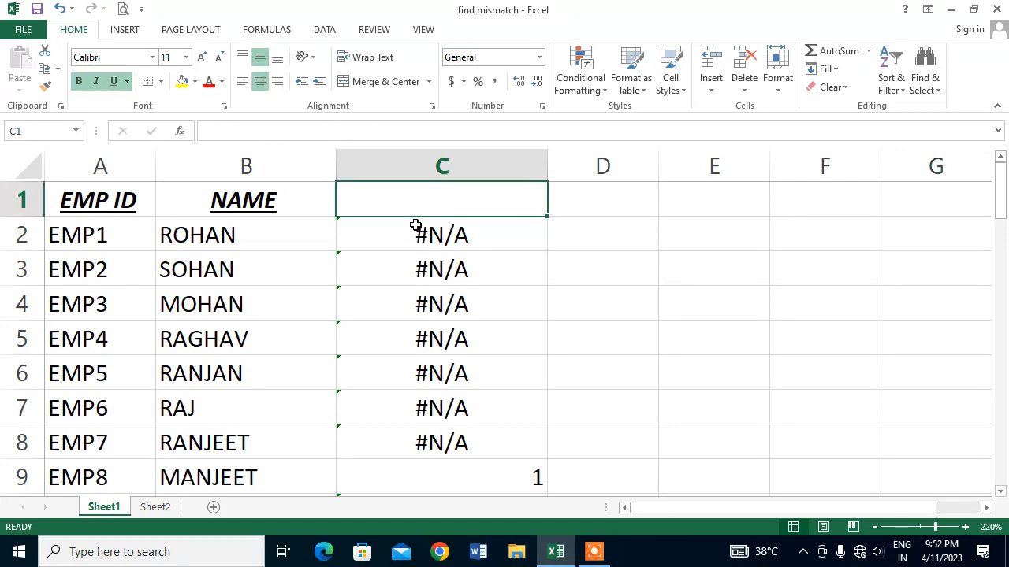
type("SA")
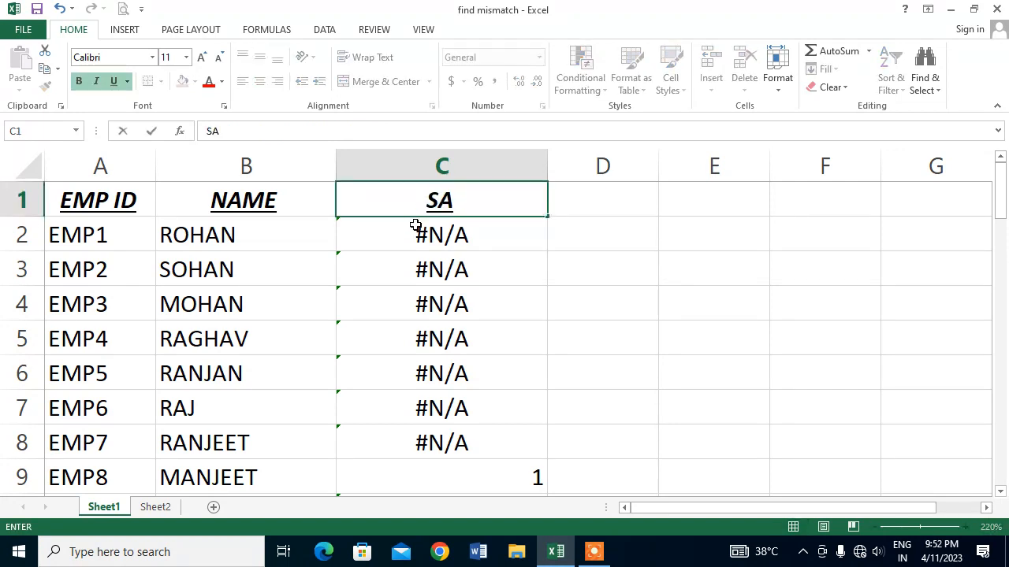
type("LARY PAID")
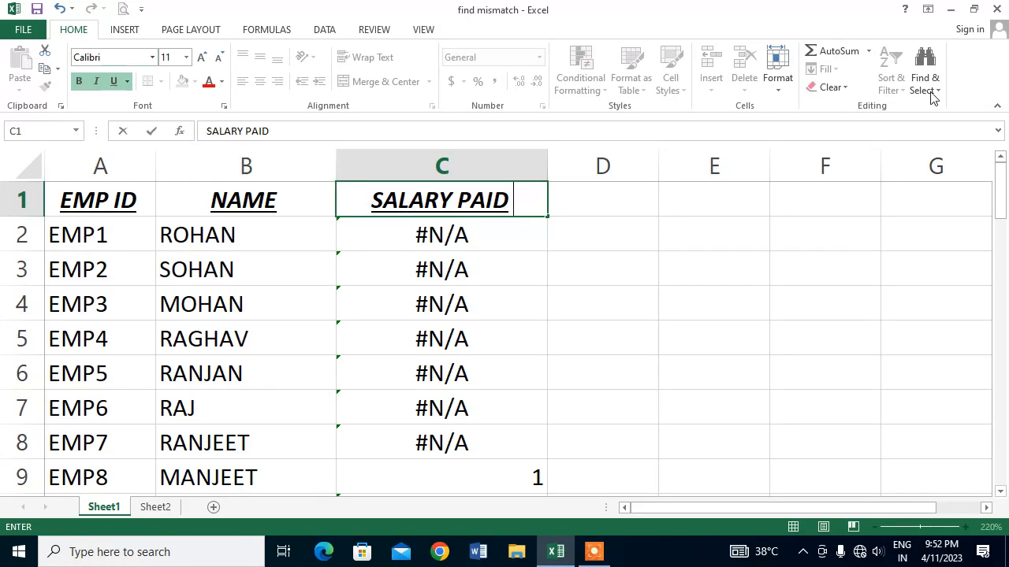
left_click(383, 235)
Step: Add filters to the header row and filter the SALARY PAID column to show only the #N/A rows
left_click(379, 203)
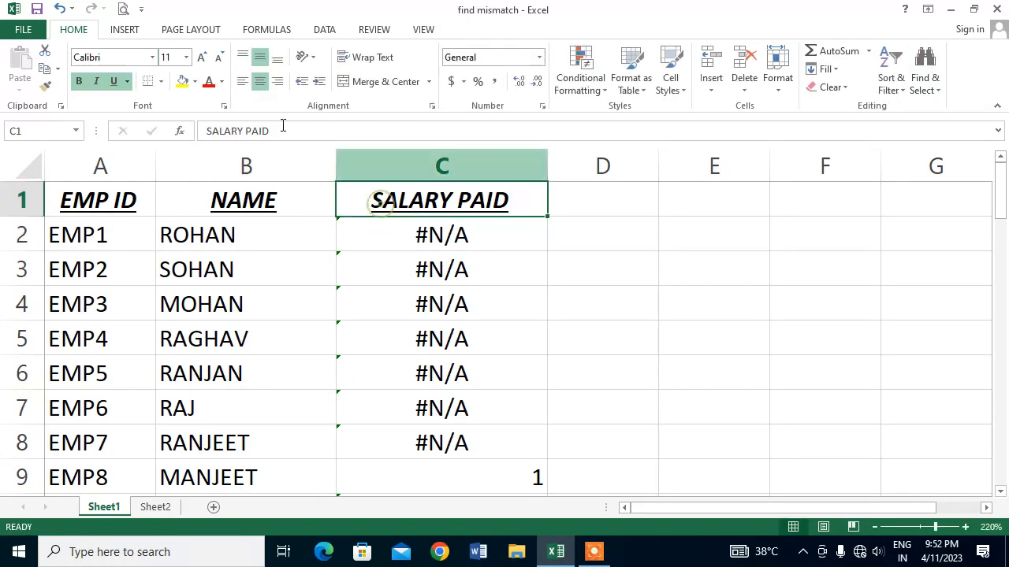
left_click(905, 88)
left_click(910, 166)
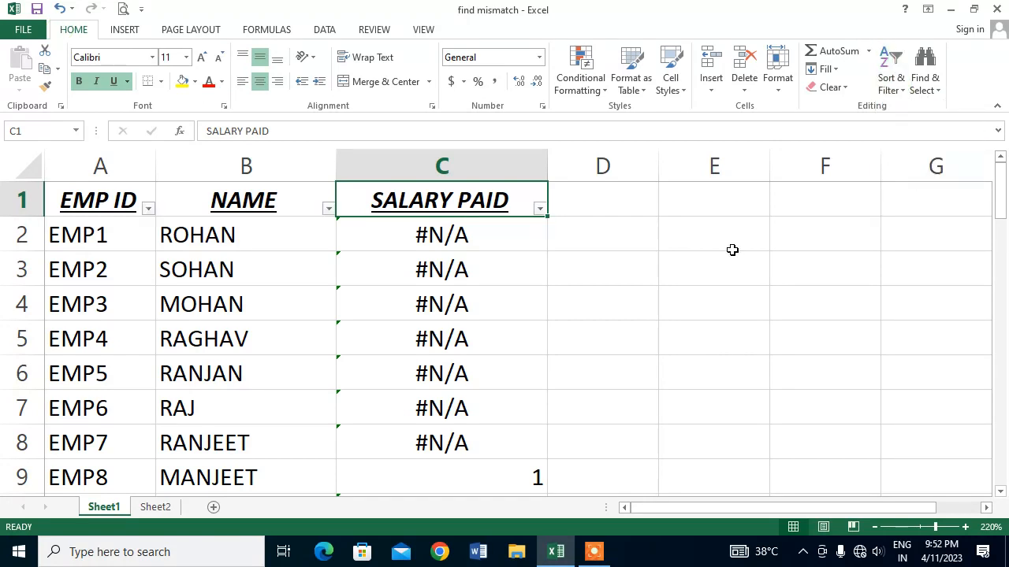
left_click(540, 209)
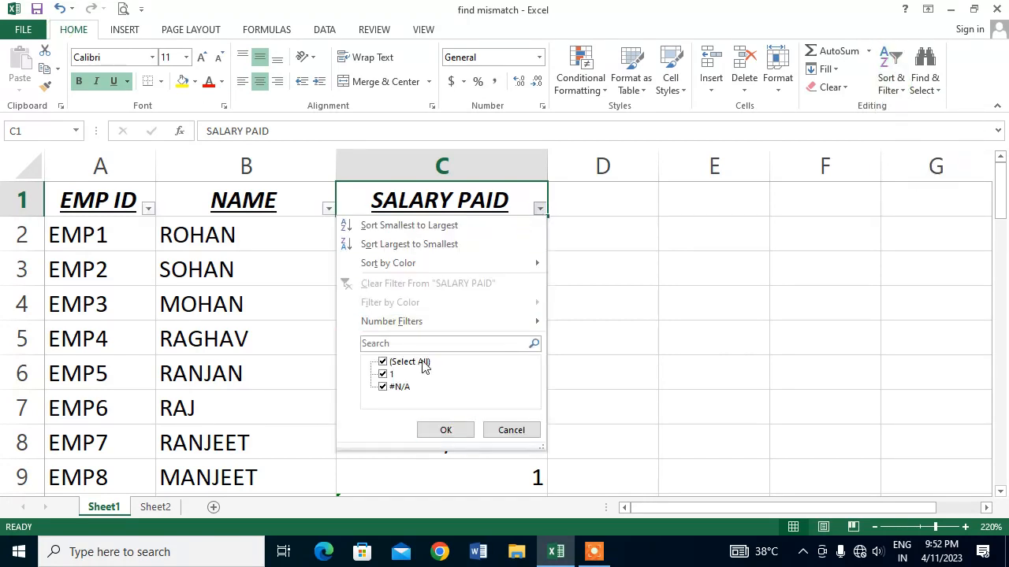
left_click(383, 375)
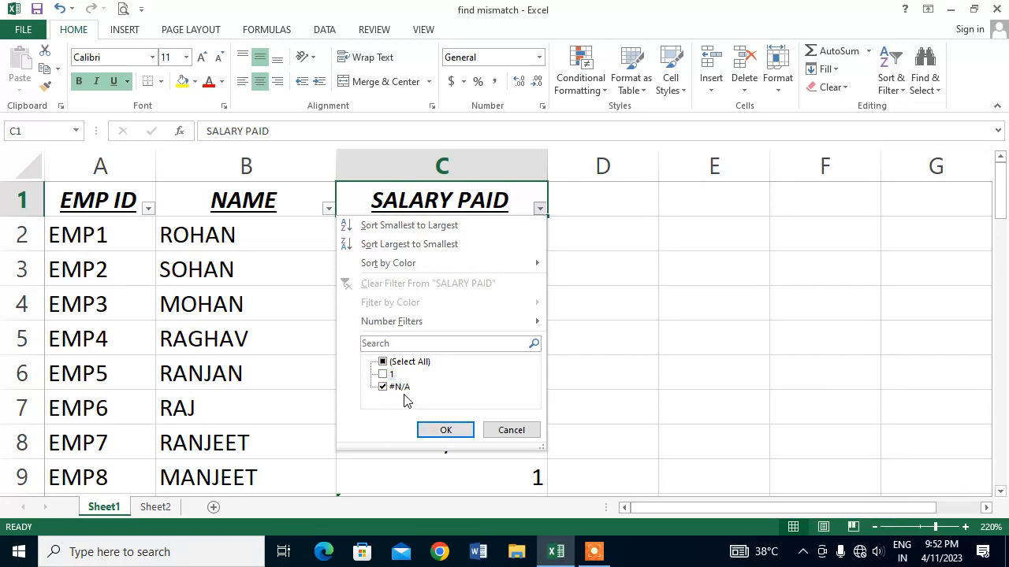
left_click(445, 430)
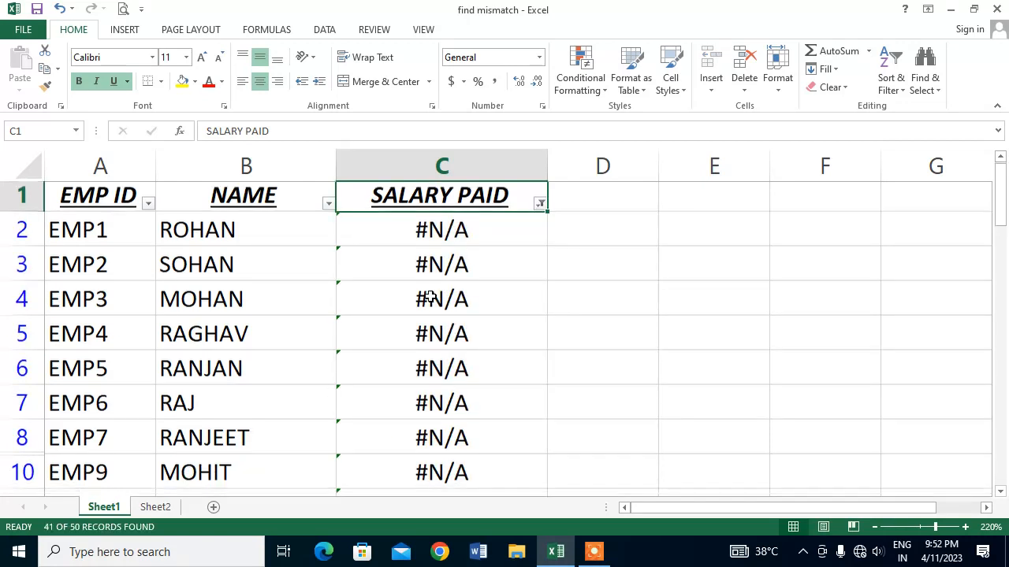
scroll(430, 297, "down", 3)
scroll(430, 297, "down", 4)
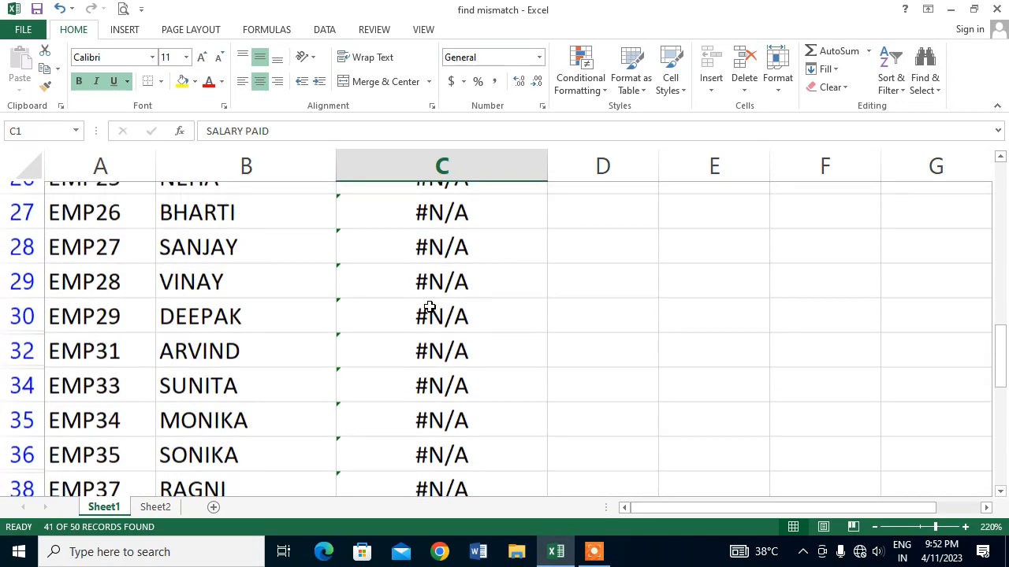
scroll(428, 308, "down", 4)
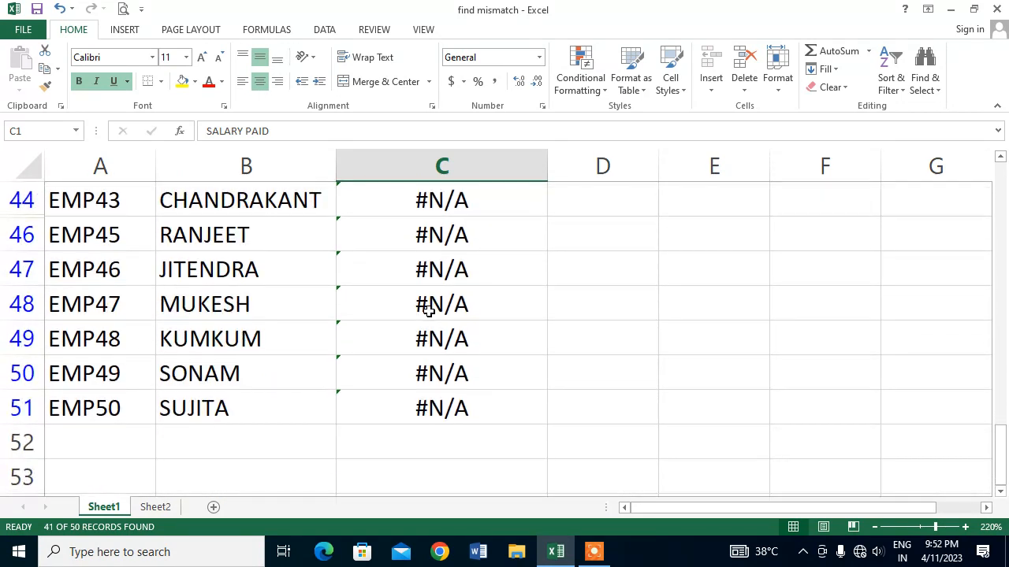
scroll(427, 308, "up", 10)
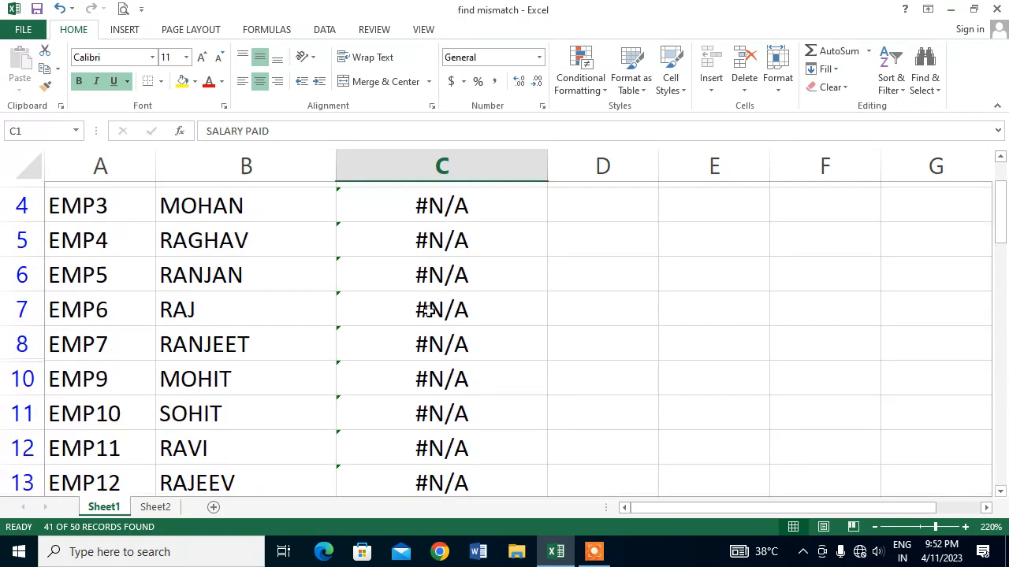
left_click(130, 269)
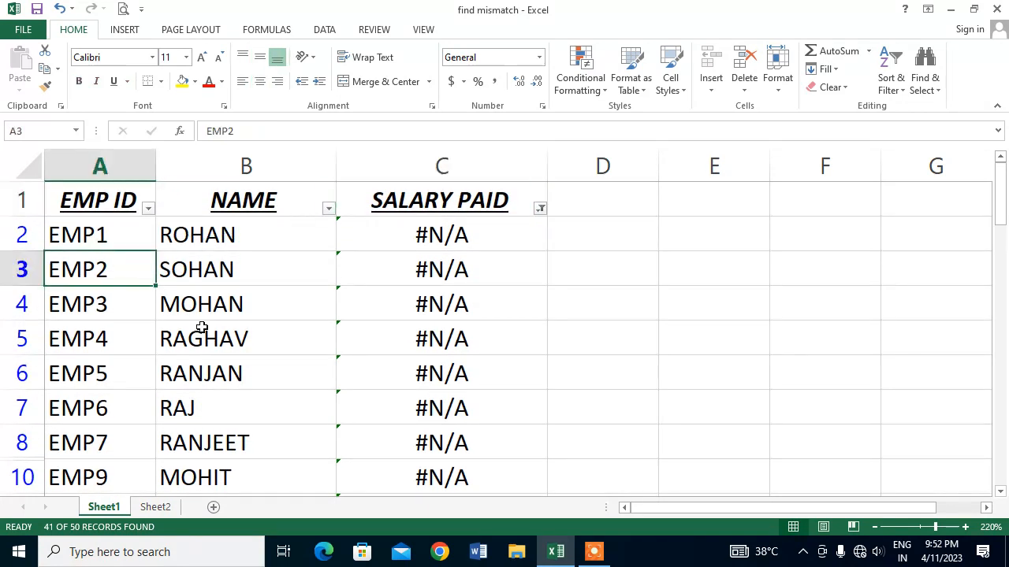
key("ctrl+a")
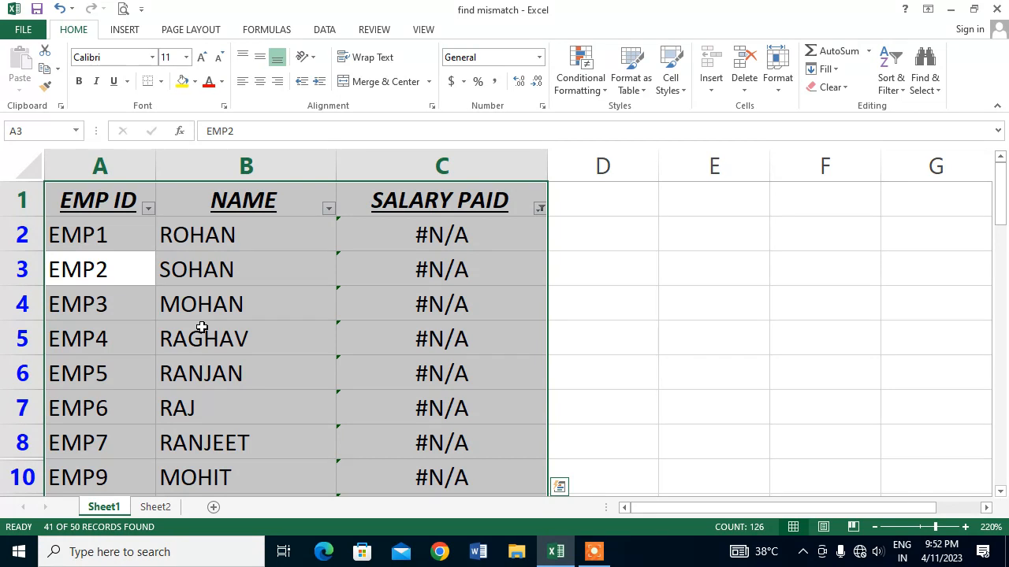
key("ctrl+q")
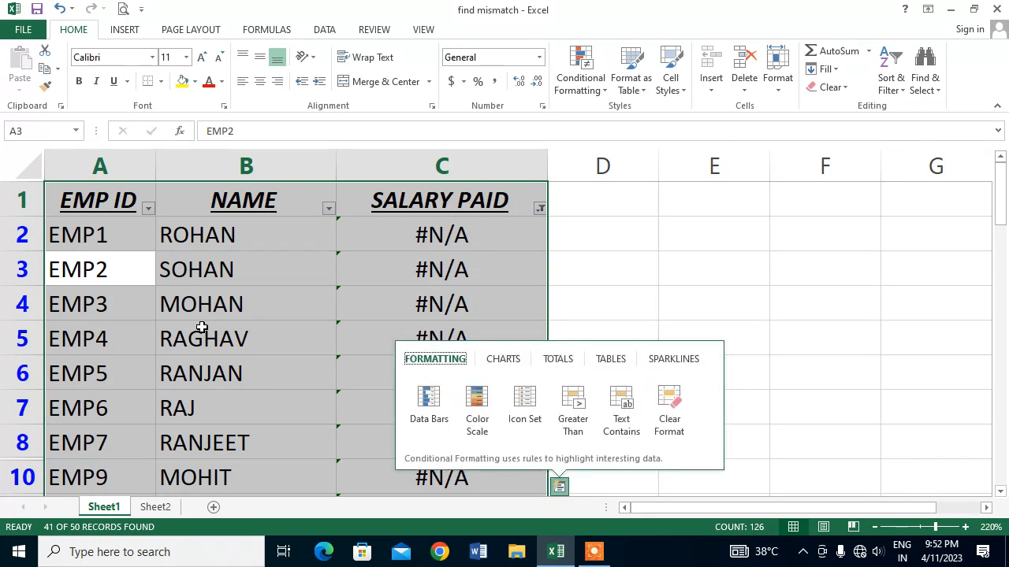
left_click(197, 325)
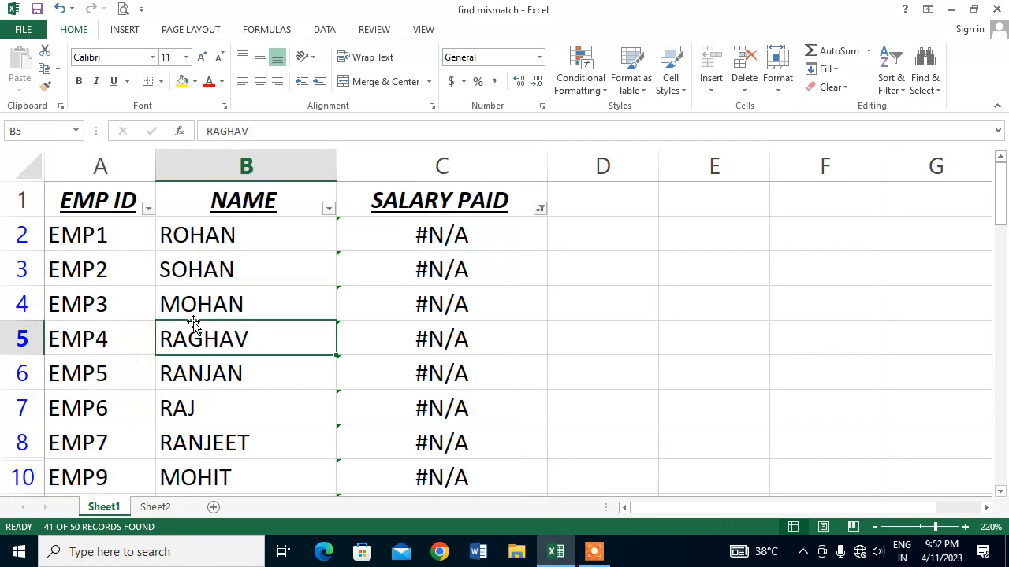
Step: Copy the filtered table from Sheet1 and paste it into a new worksheet starting at cell A1
key("ctrl+a")
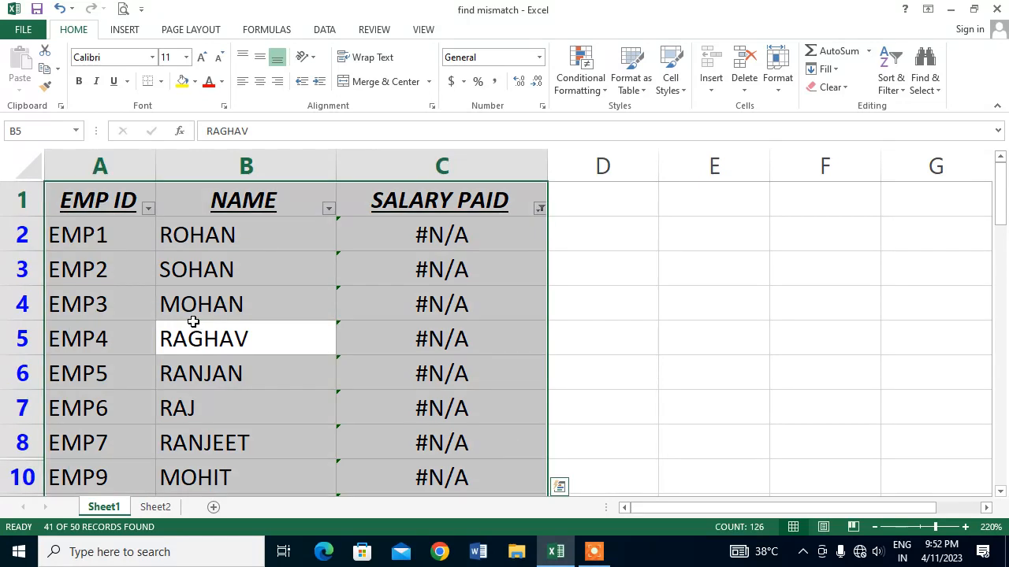
key("ctrl+c")
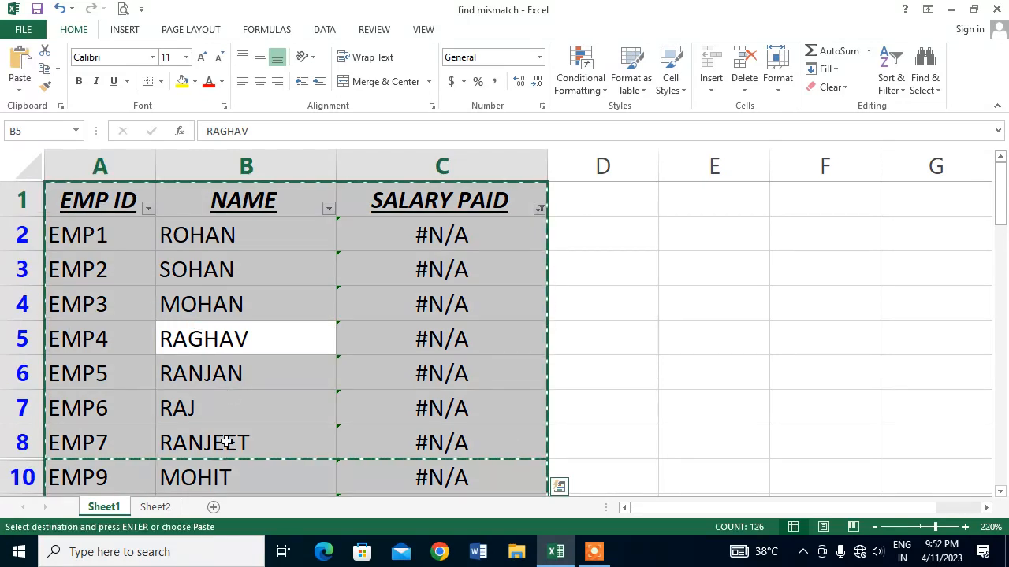
left_click(213, 507)
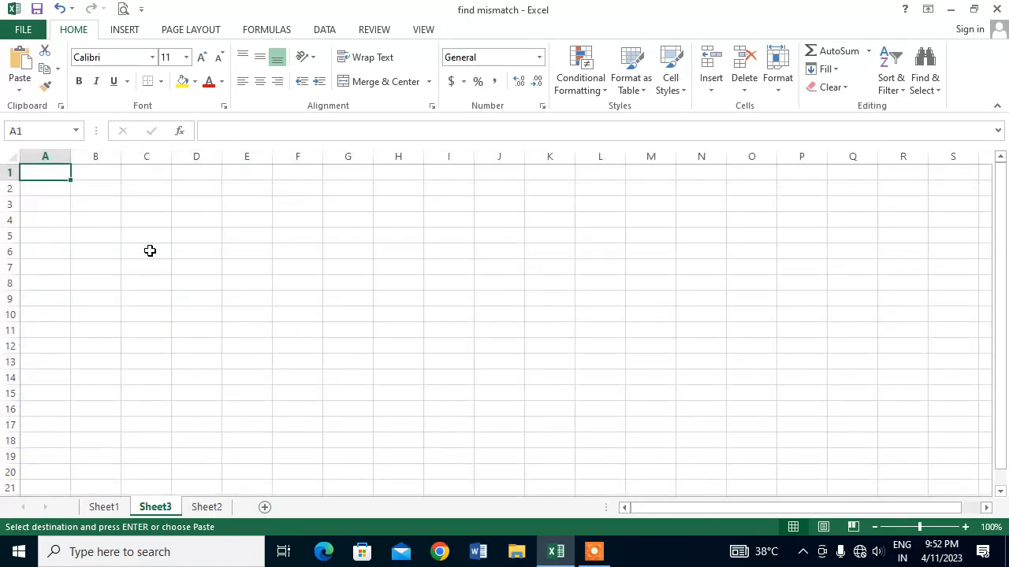
key("ctrl+v")
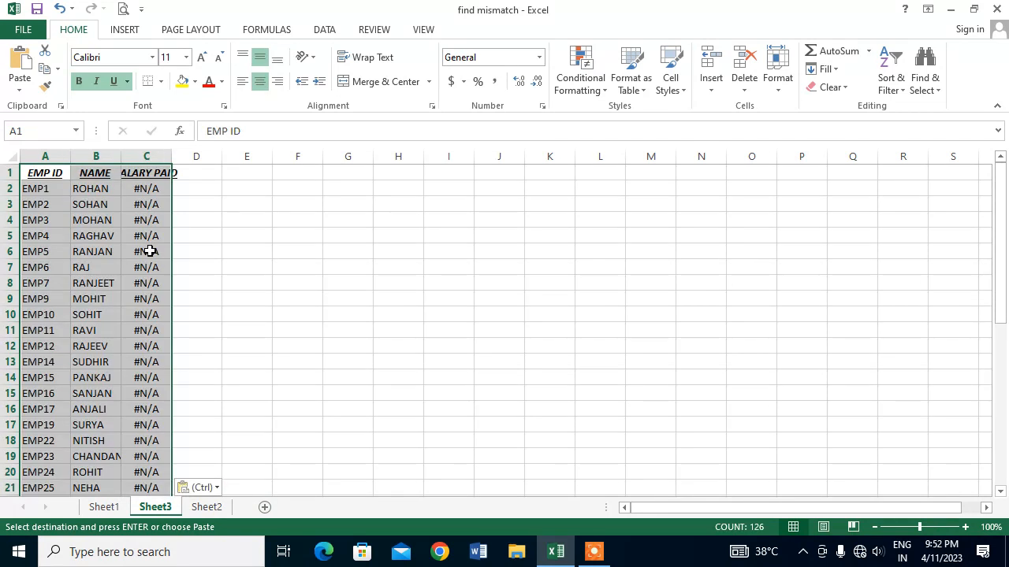
left_click(229, 250)
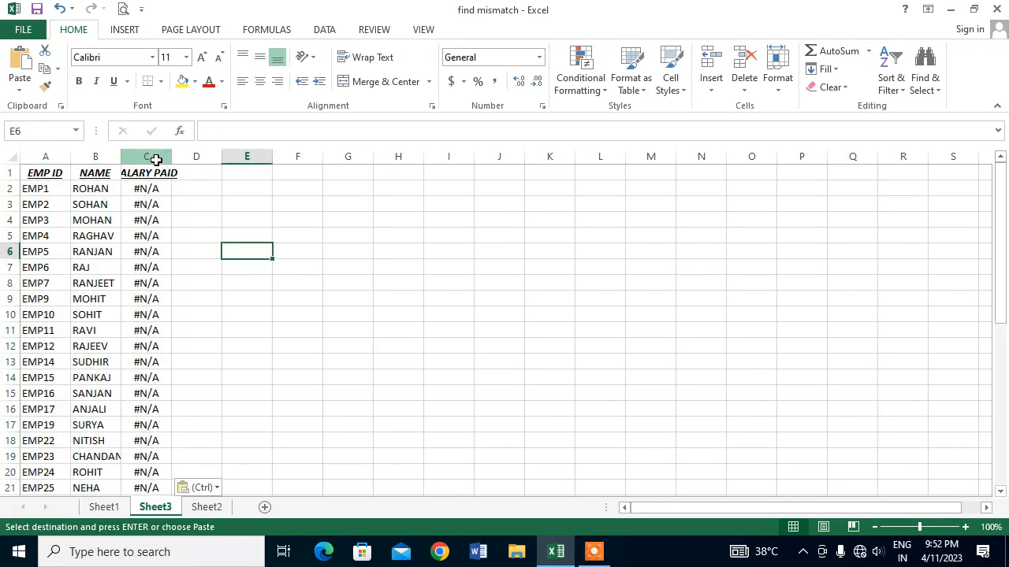
Step: Delete the SALARY PAID column from the pasted list and autofit the width of the NAME column
left_click(156, 157)
right_click(156, 157)
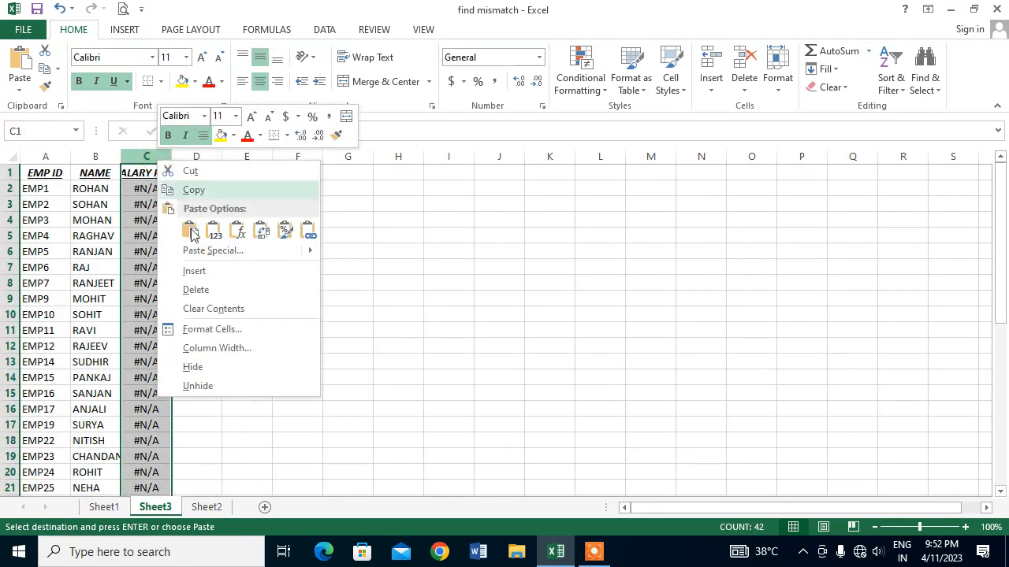
left_click(200, 289)
left_click(263, 289)
double_click(120, 157)
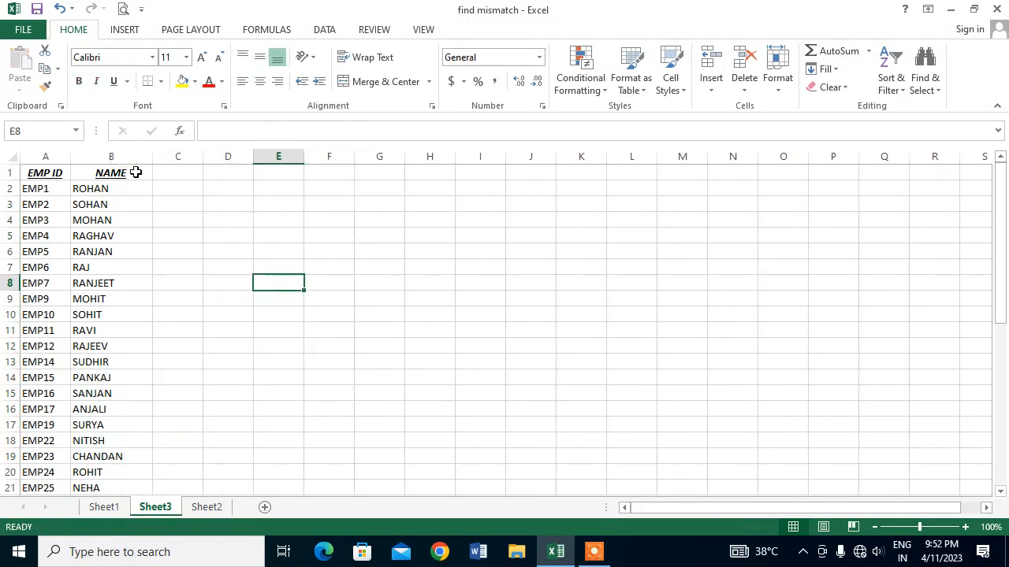
Step: Examine the pasted list of unmatched employee IDs and names through its last row, and return to the filtered table on Sheet1
scroll(65, 231, "down", 1)
scroll(70, 249, "down", 2)
scroll(70, 249, "down", 4)
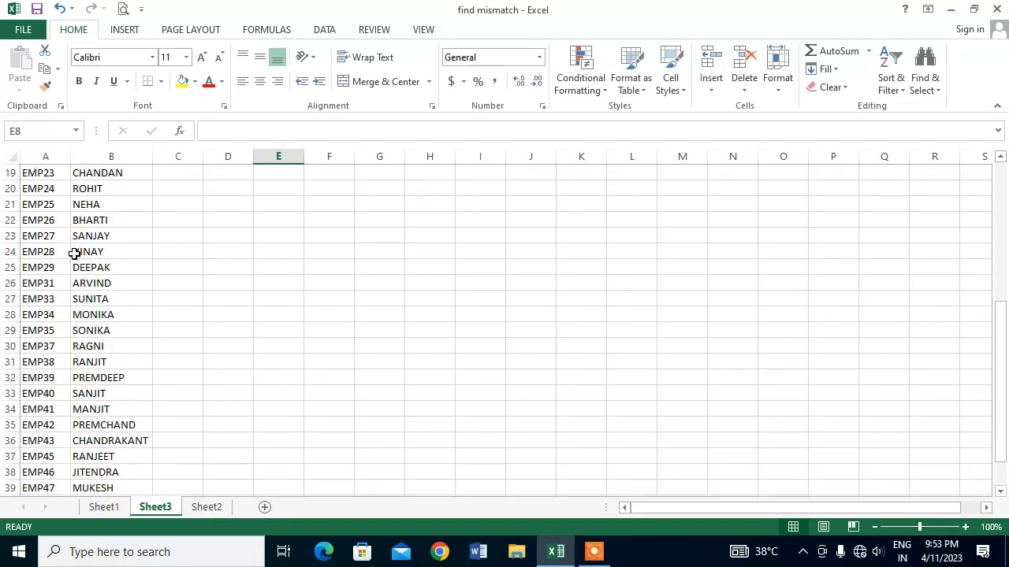
scroll(75, 256, "down", 1)
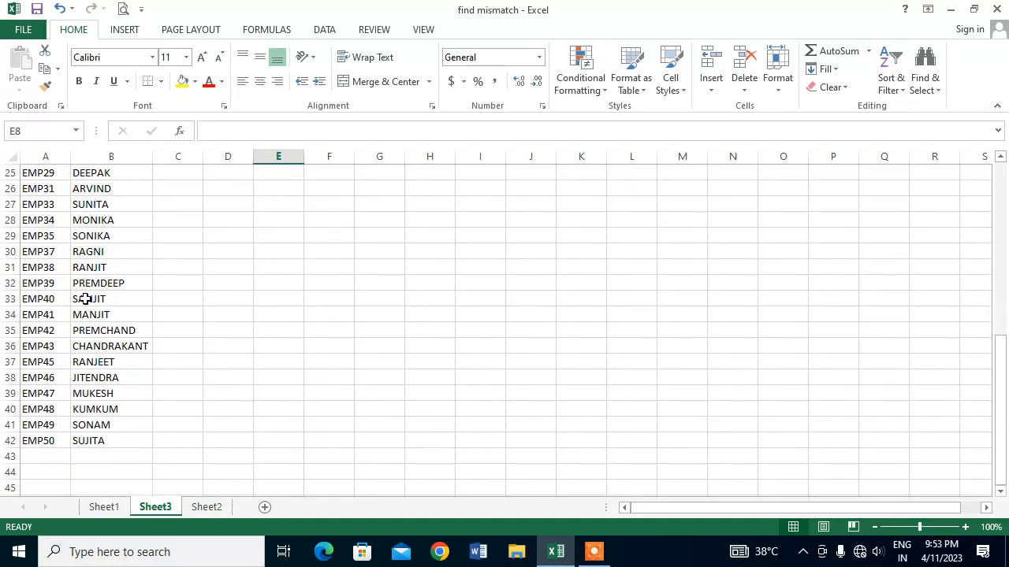
scroll(85, 298, "up", 5)
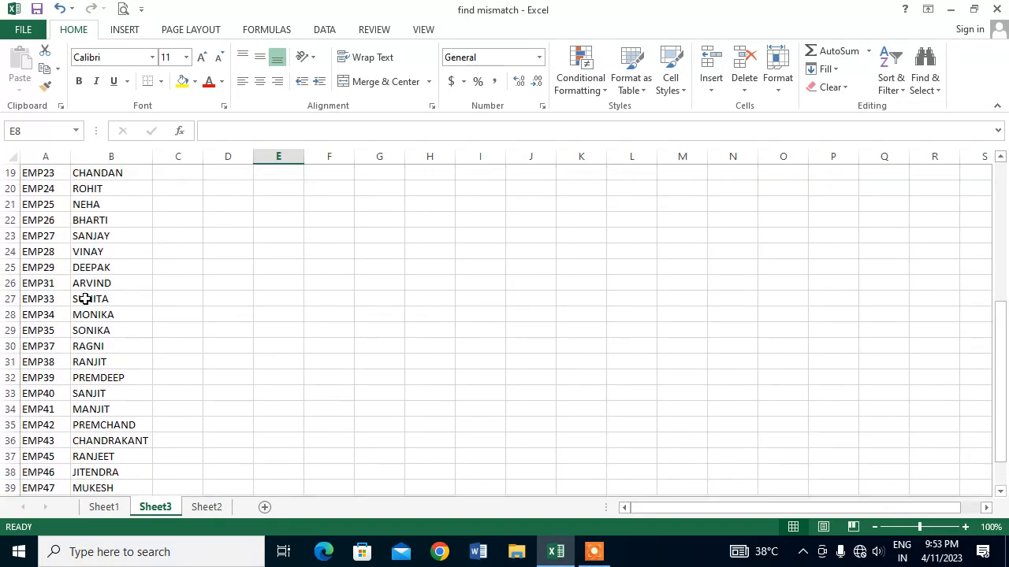
scroll(85, 298, "up", 3)
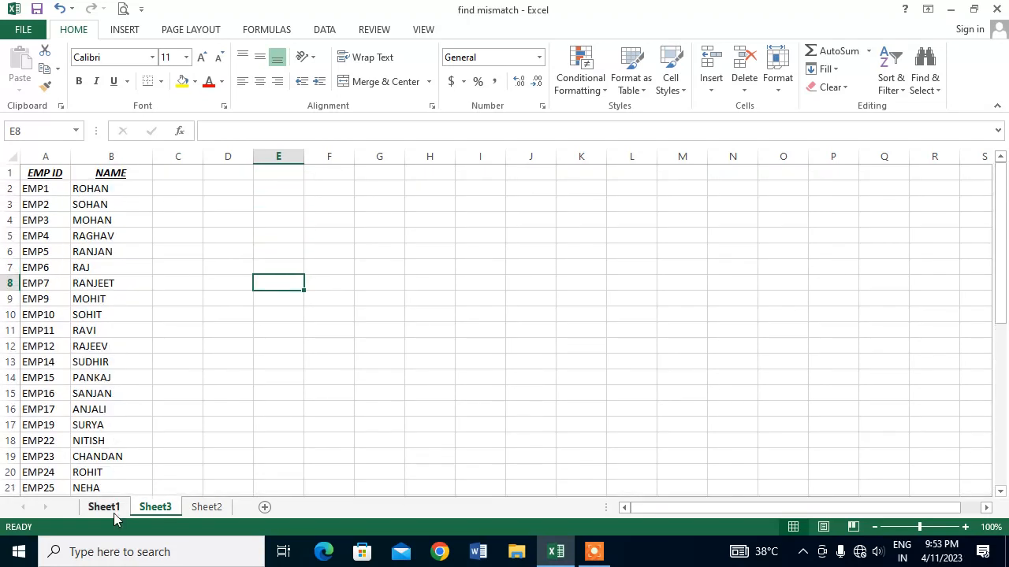
left_click(110, 506)
left_click(309, 289)
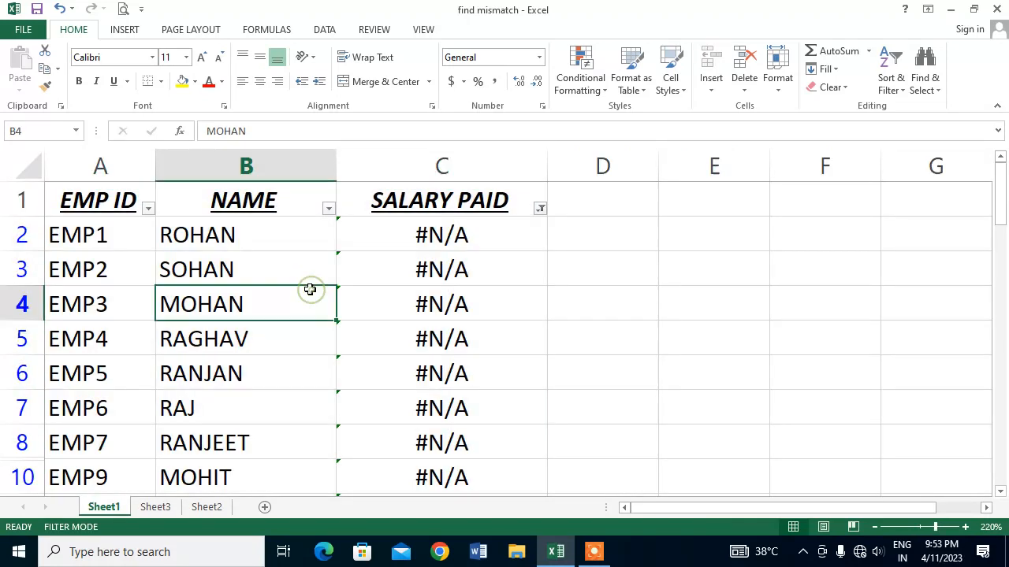